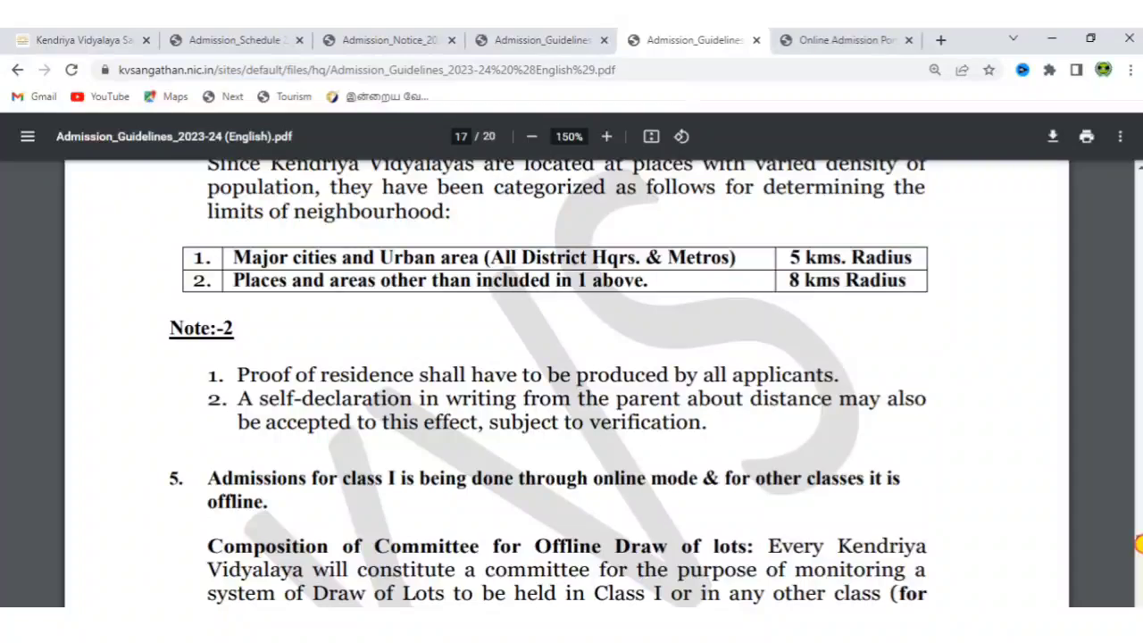
Scroll the admission guidelines PDF to page 20, then return to the KVS online admission portal tab.
left_click_drag(1140, 545, 1138, 607)
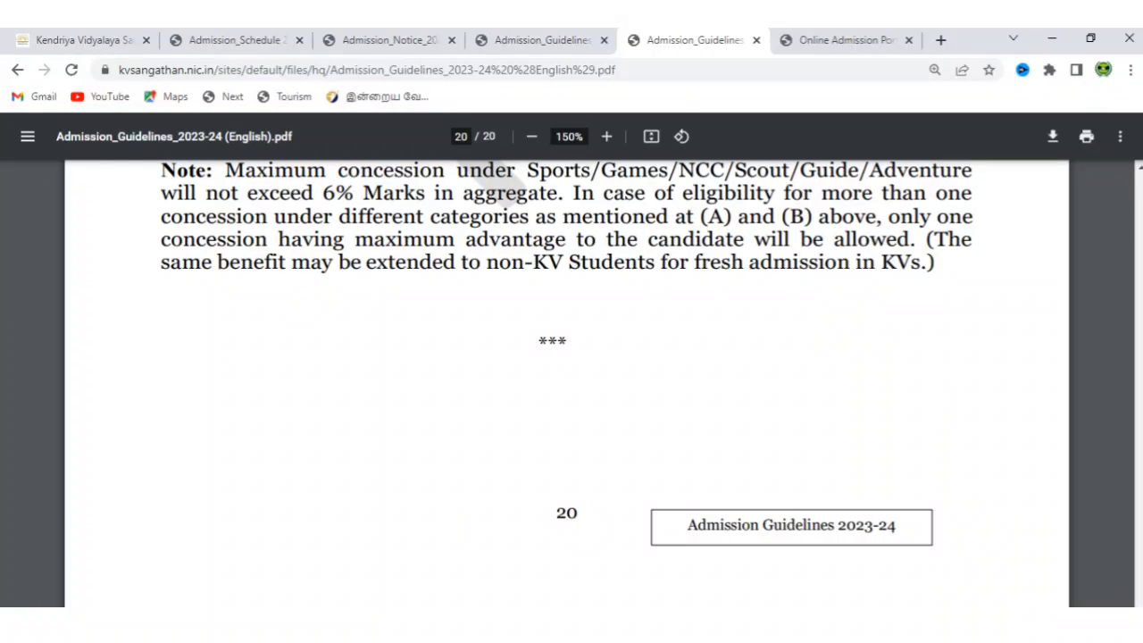
left_click(880, 36)
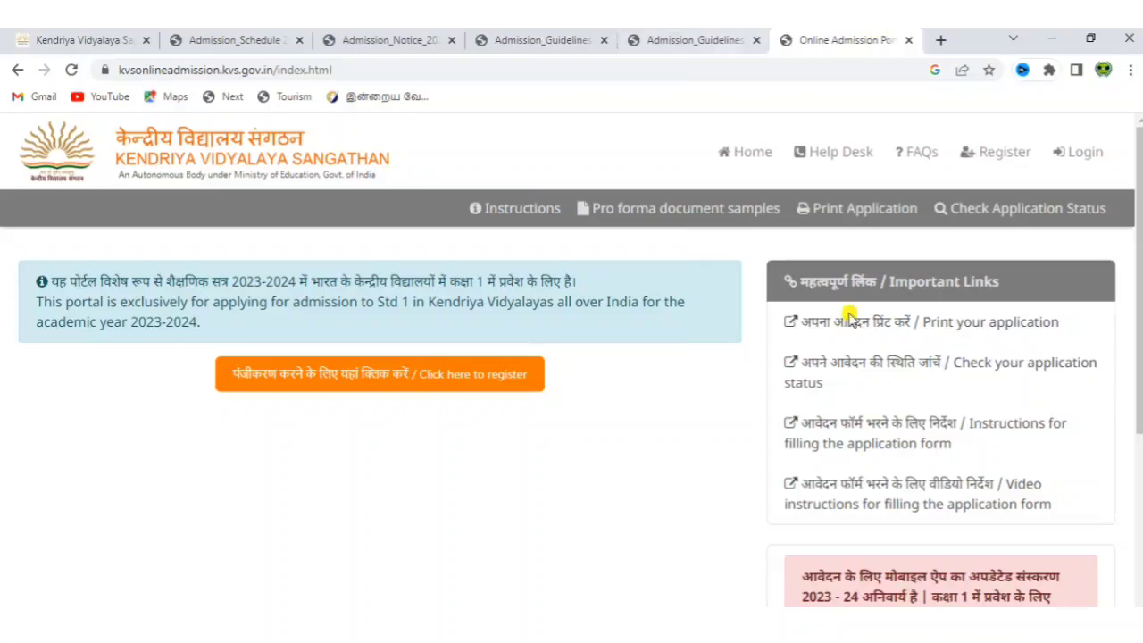
left_click(497, 209)
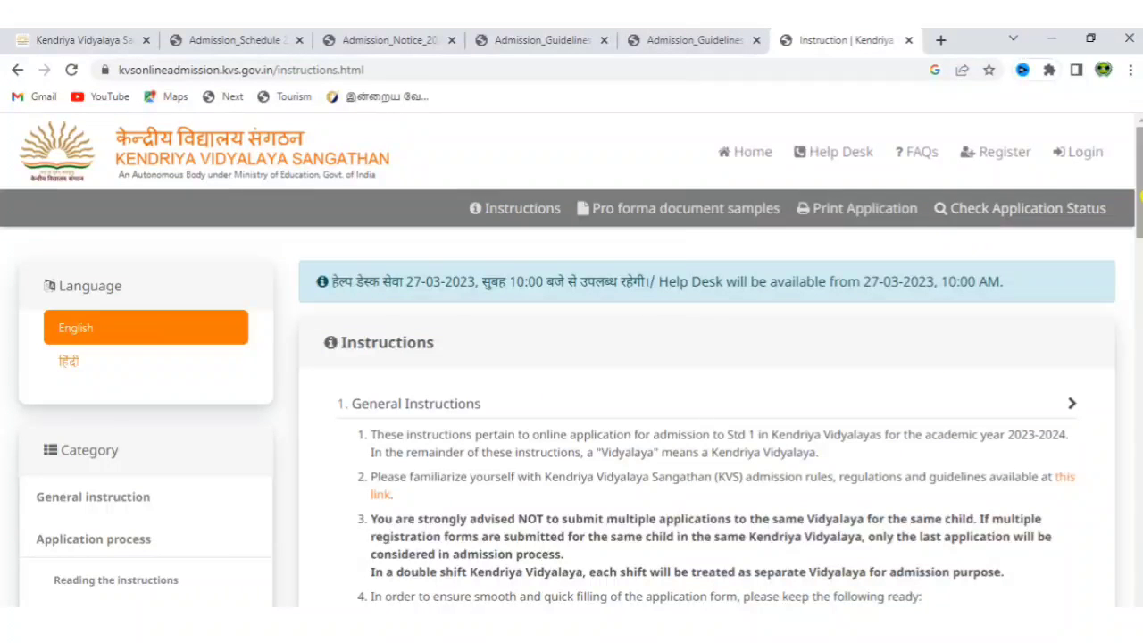
left_click_drag(1140, 183, 1124, 596)
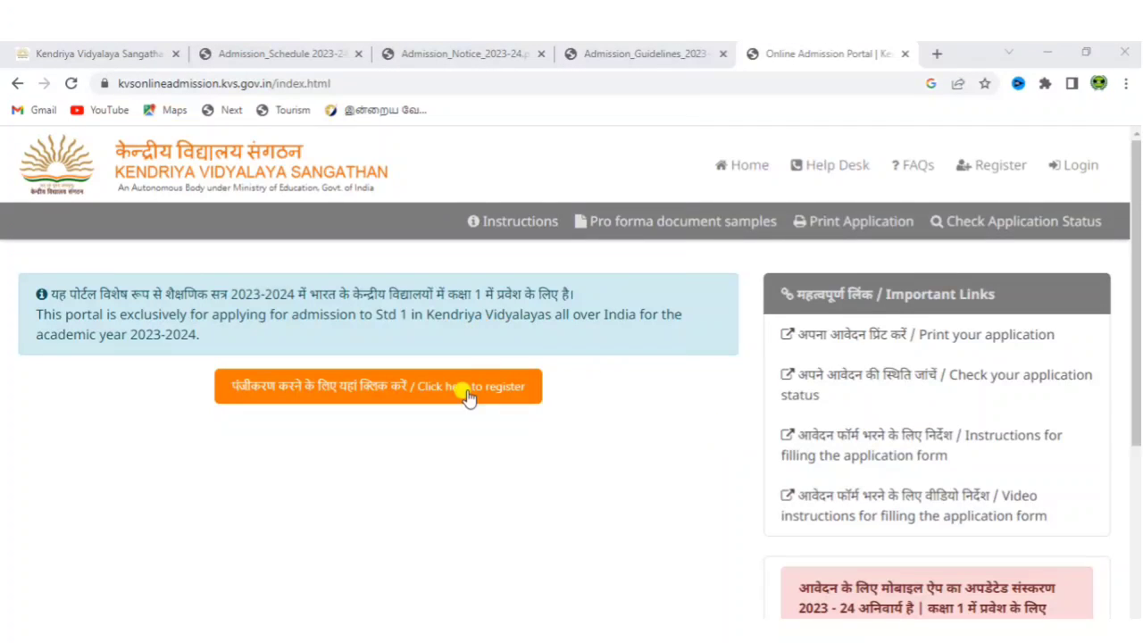
Start a new registration, tick the read-all-instructions declaration, and proceed to the empty registration form.
left_click(485, 402)
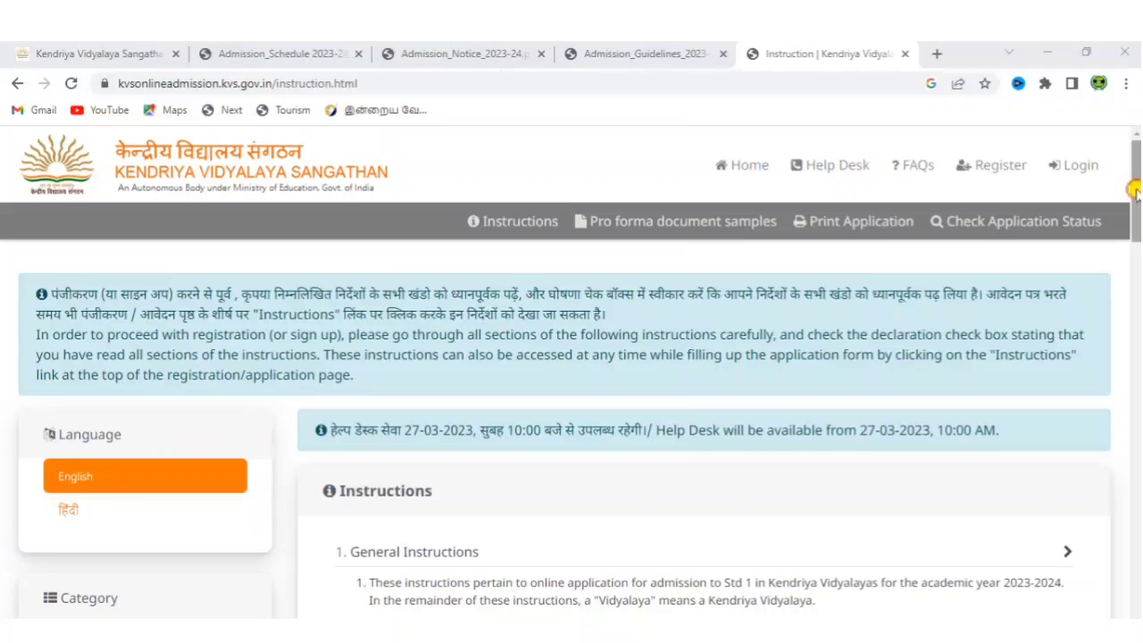
left_click_drag(1136, 189, 1137, 571)
left_click(330, 474)
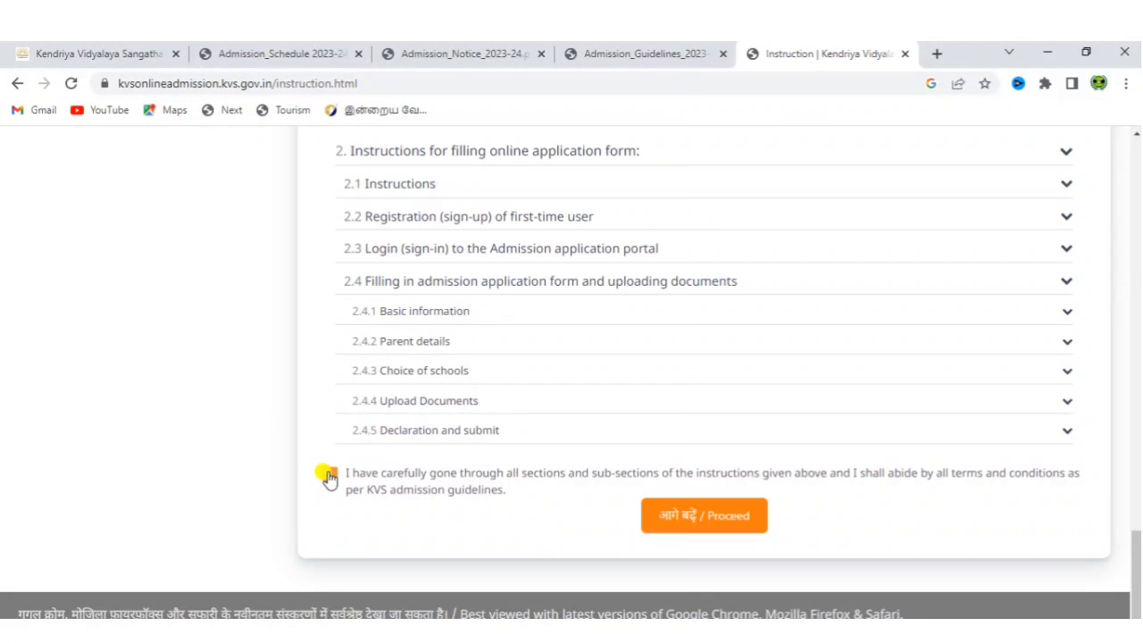
left_click(676, 517)
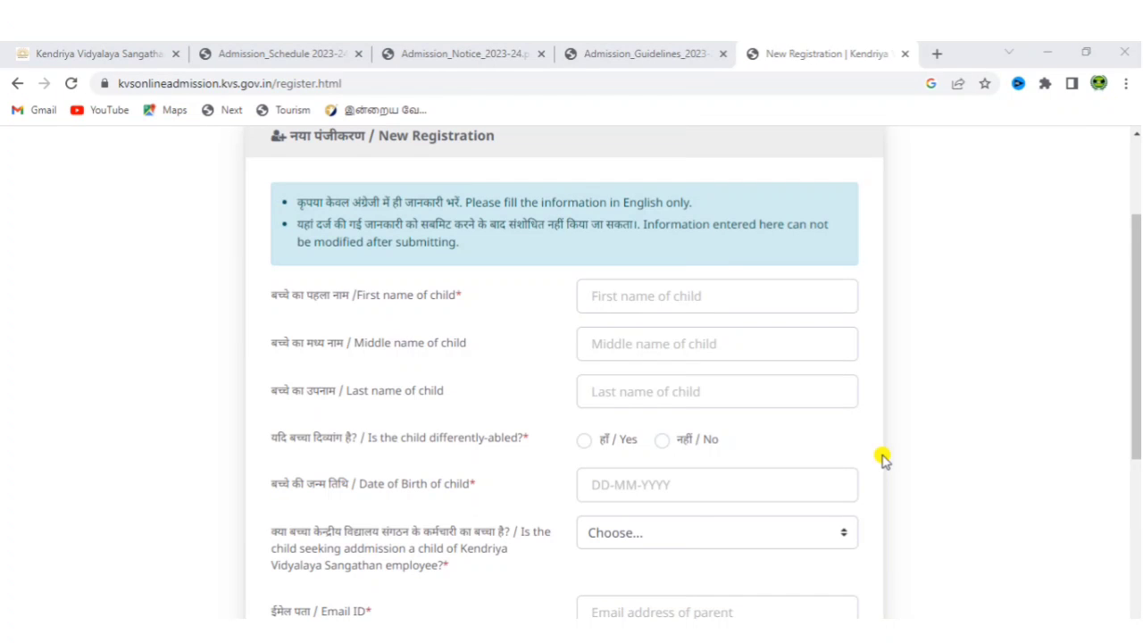
Enter the child's first name and answer No to the differently-abled question.
left_click(628, 298)
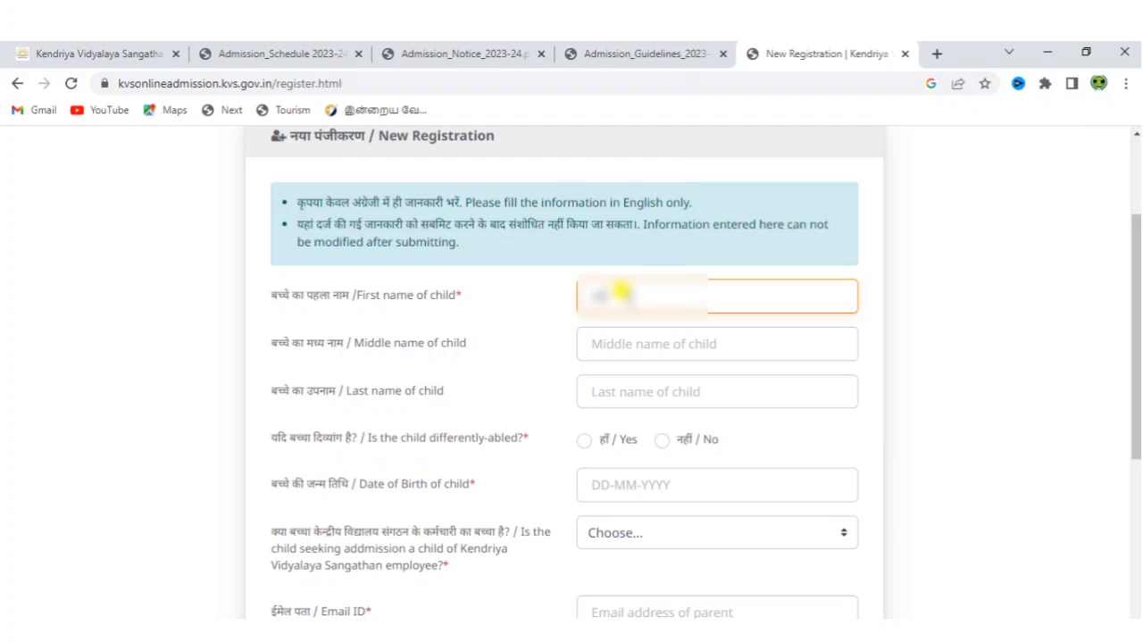
type("a")
key("Tab")
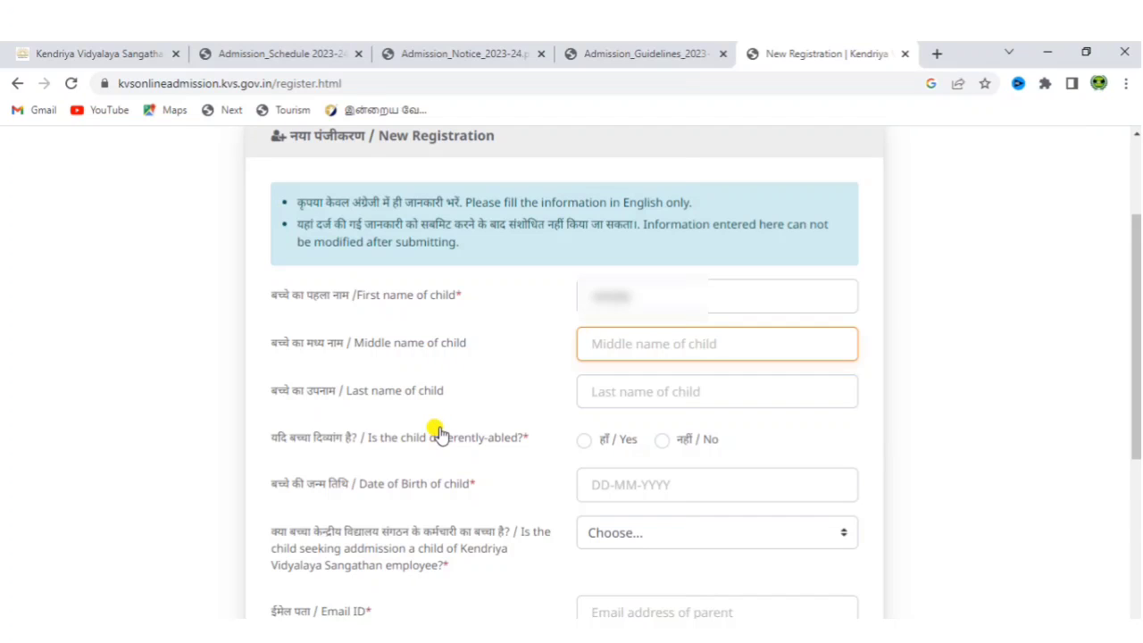
left_click(582, 442)
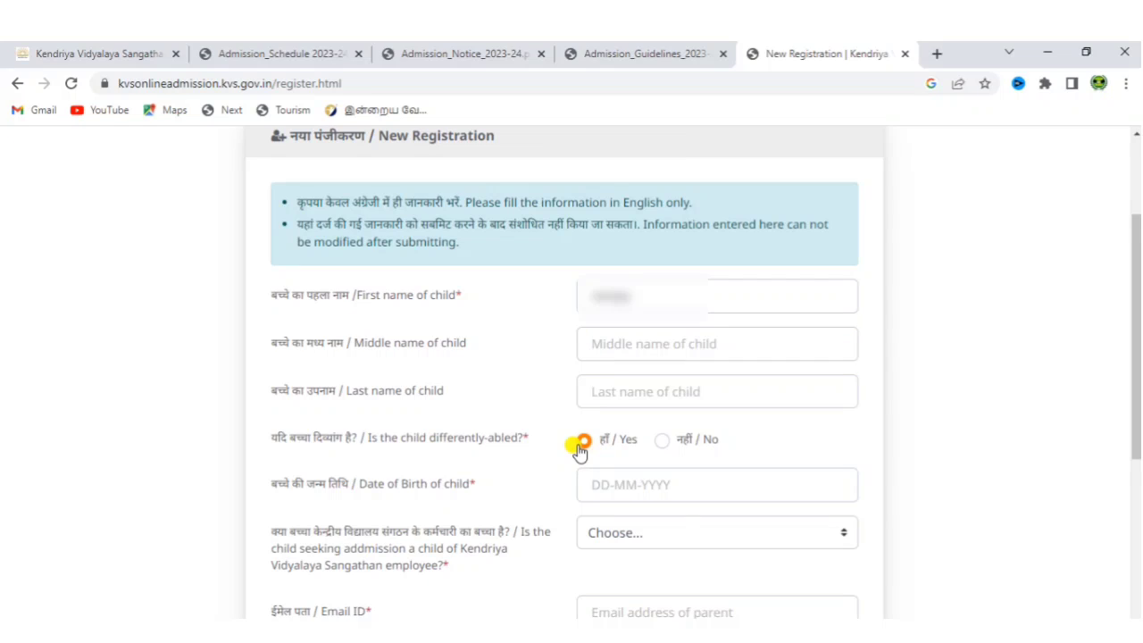
left_click(661, 443)
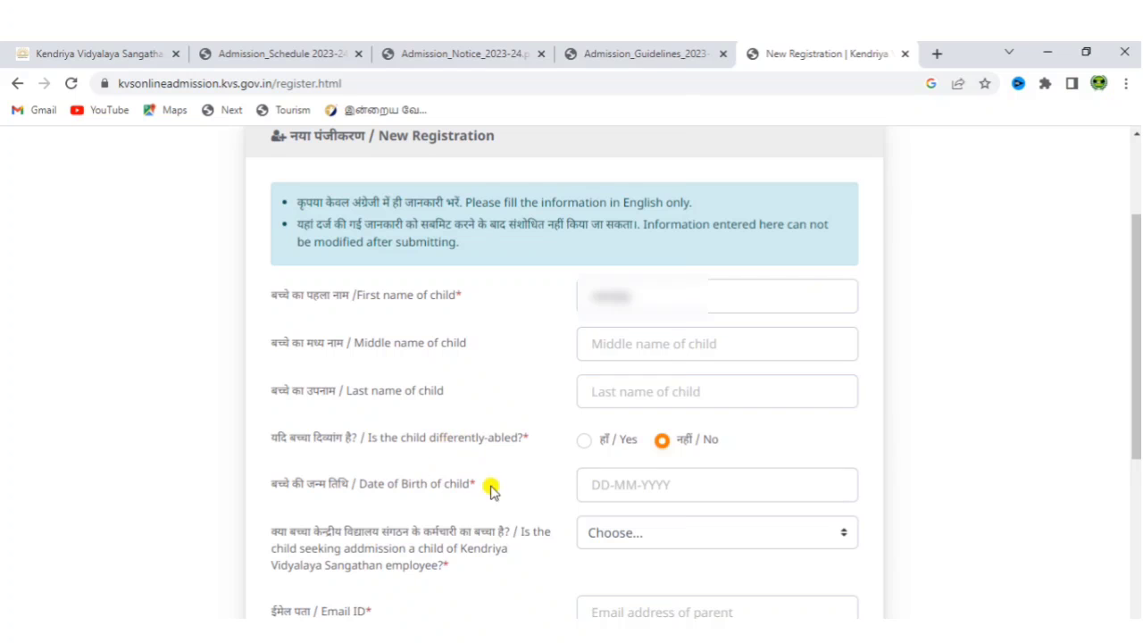
left_click(665, 487)
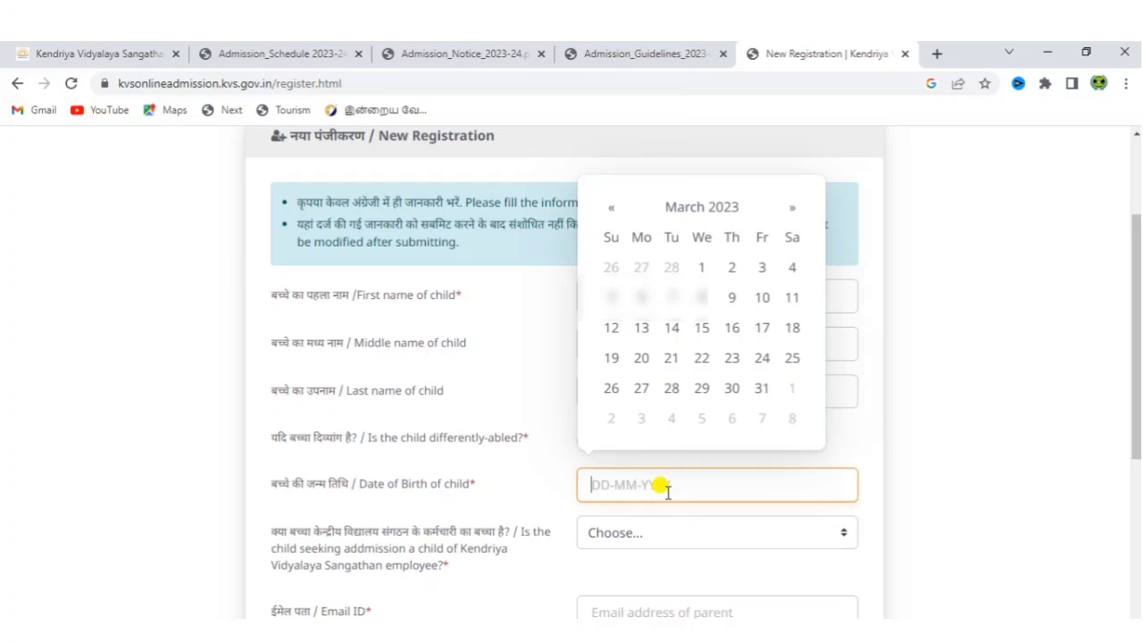
left_click(727, 200)
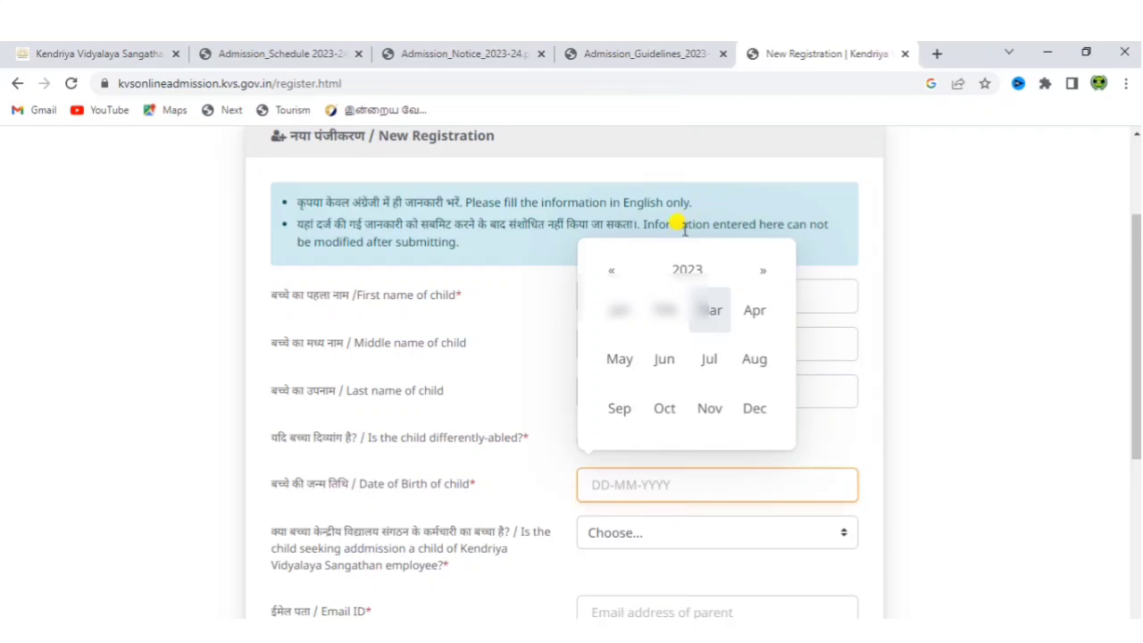
left_click(683, 266)
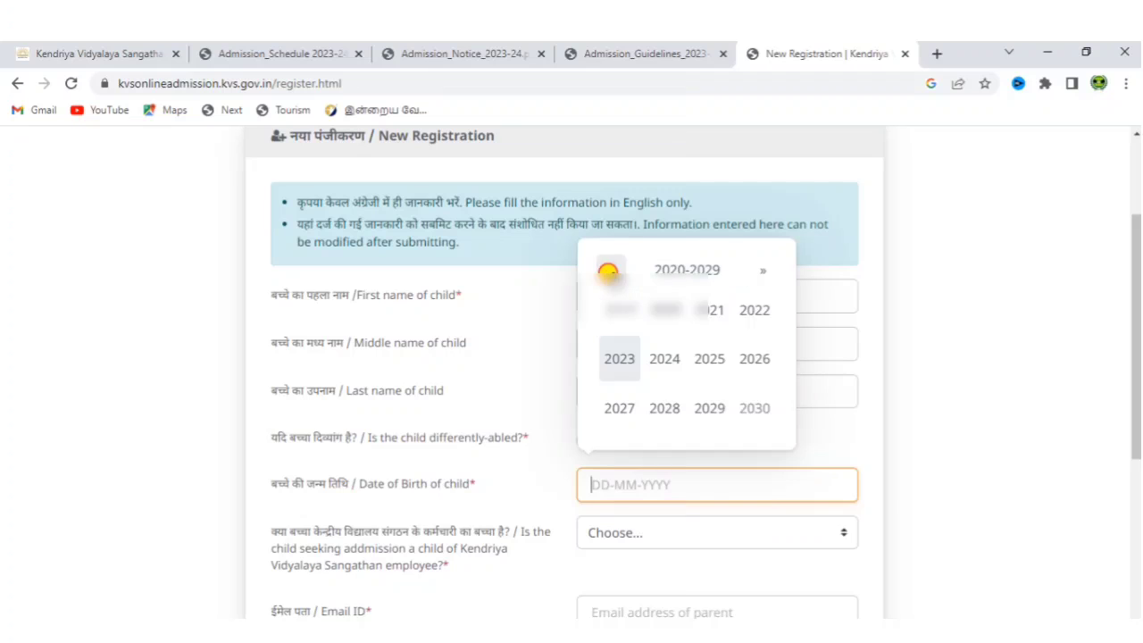
left_click(610, 270)
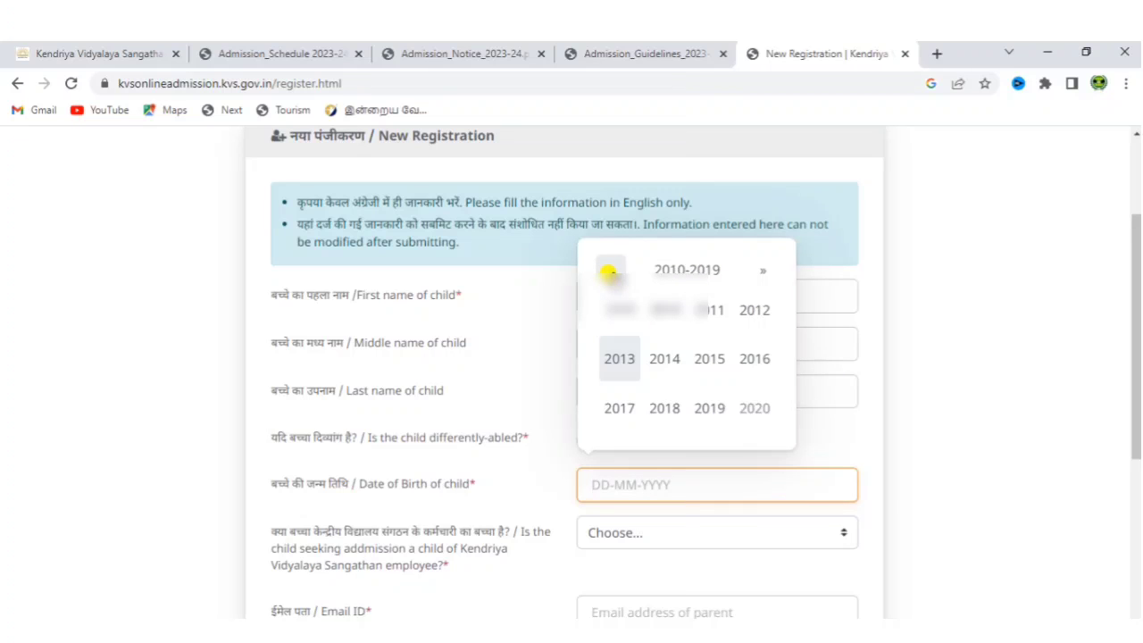
left_click(750, 366)
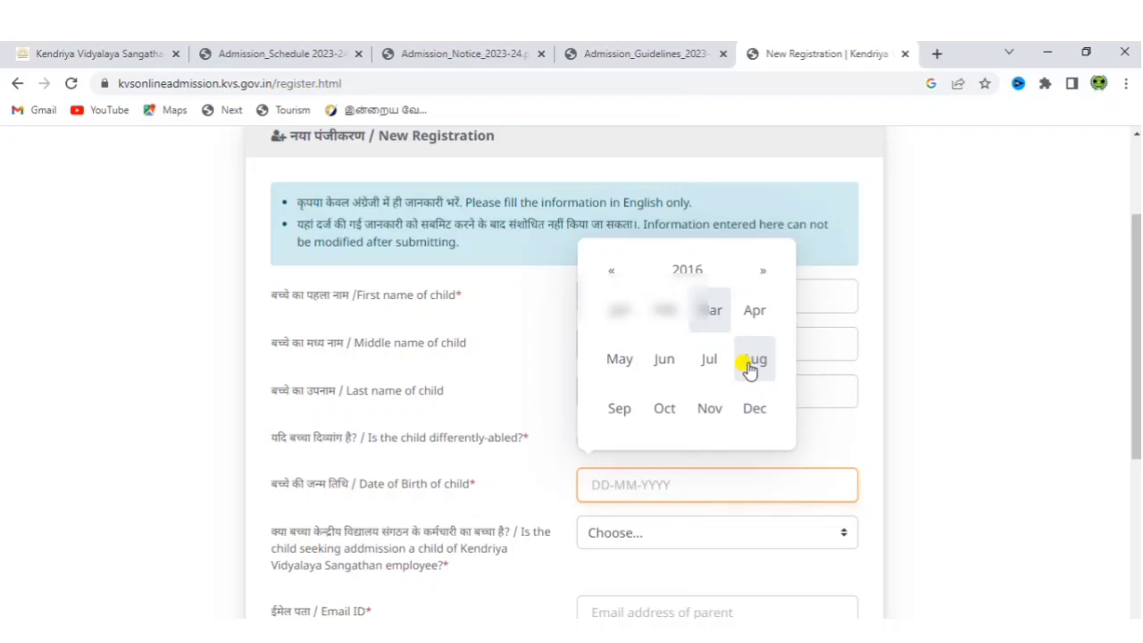
left_click(614, 368)
left_click(614, 366)
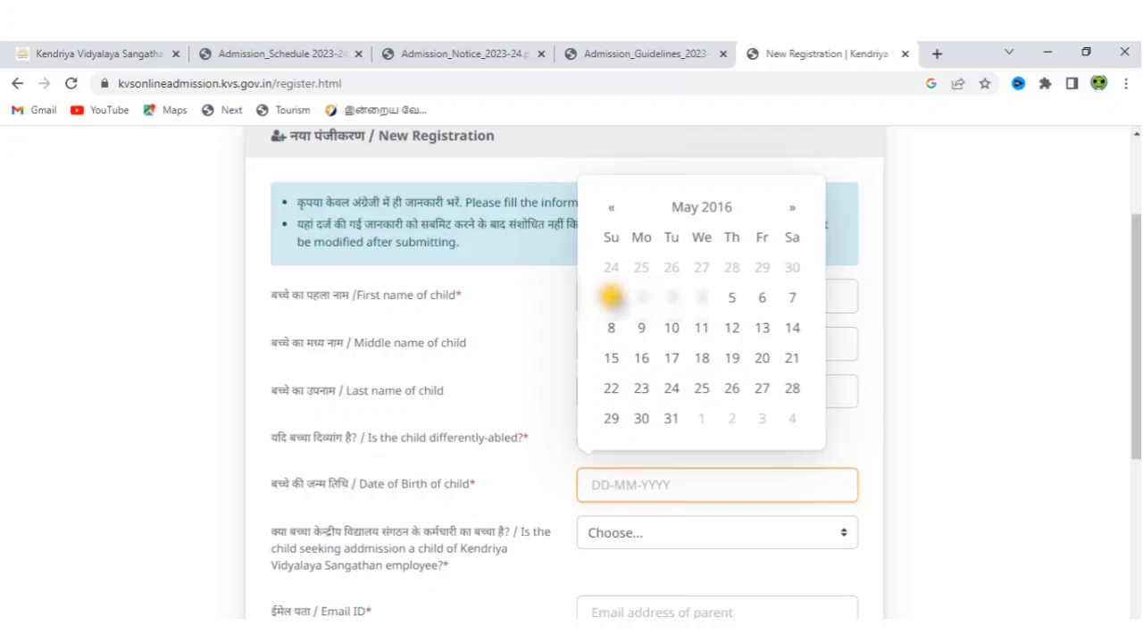
left_click(610, 296)
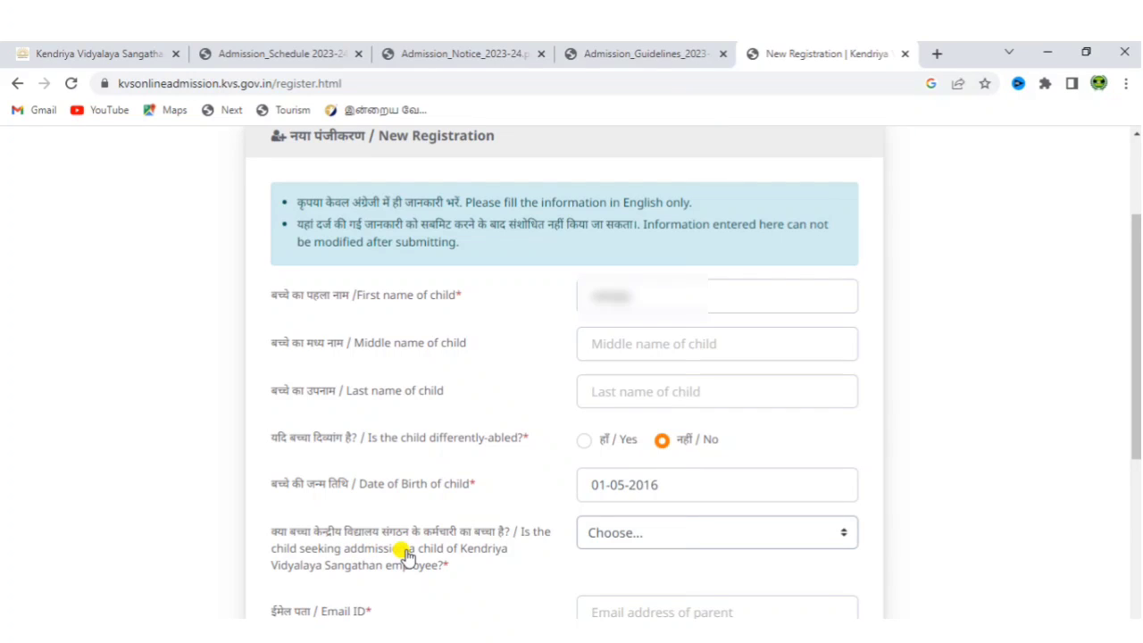
Set the employee-child status to Not Applicable.
left_click(655, 533)
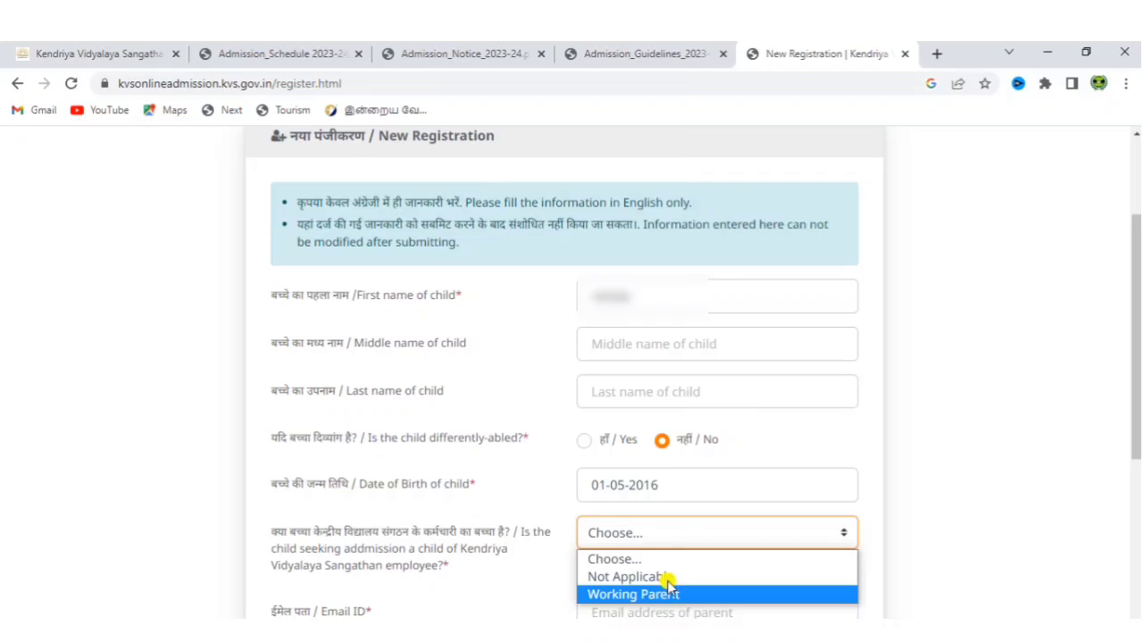
left_click(666, 575)
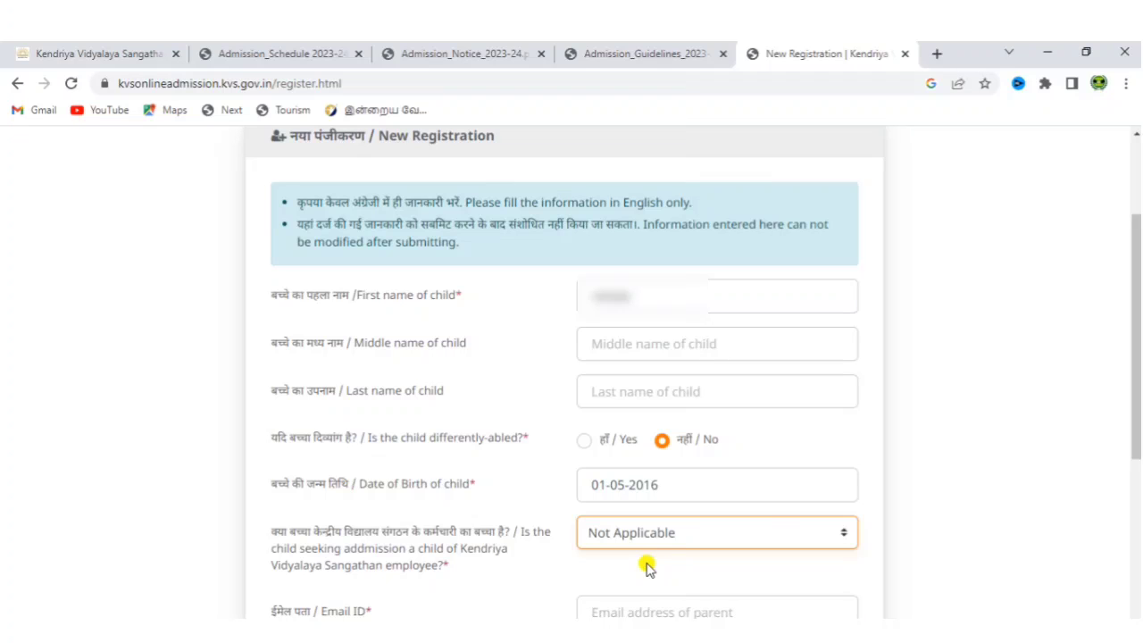
scroll(646, 566, "down", 4)
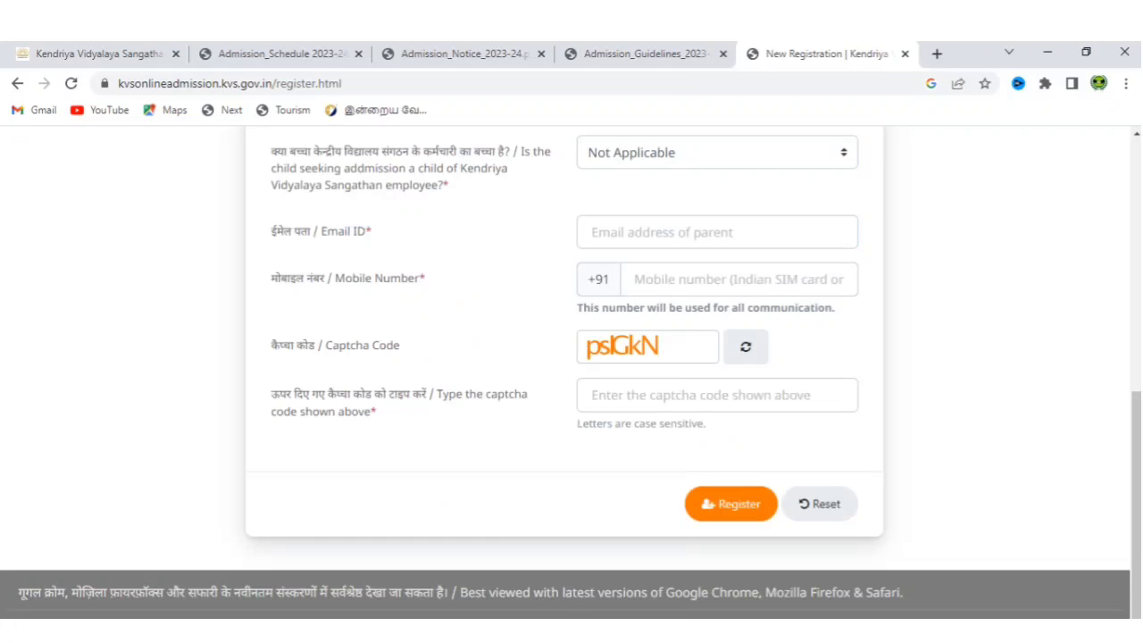
Fill in the parent's e-mail, mobile number and the captcha code, then submit the registration.
left_click(667, 225)
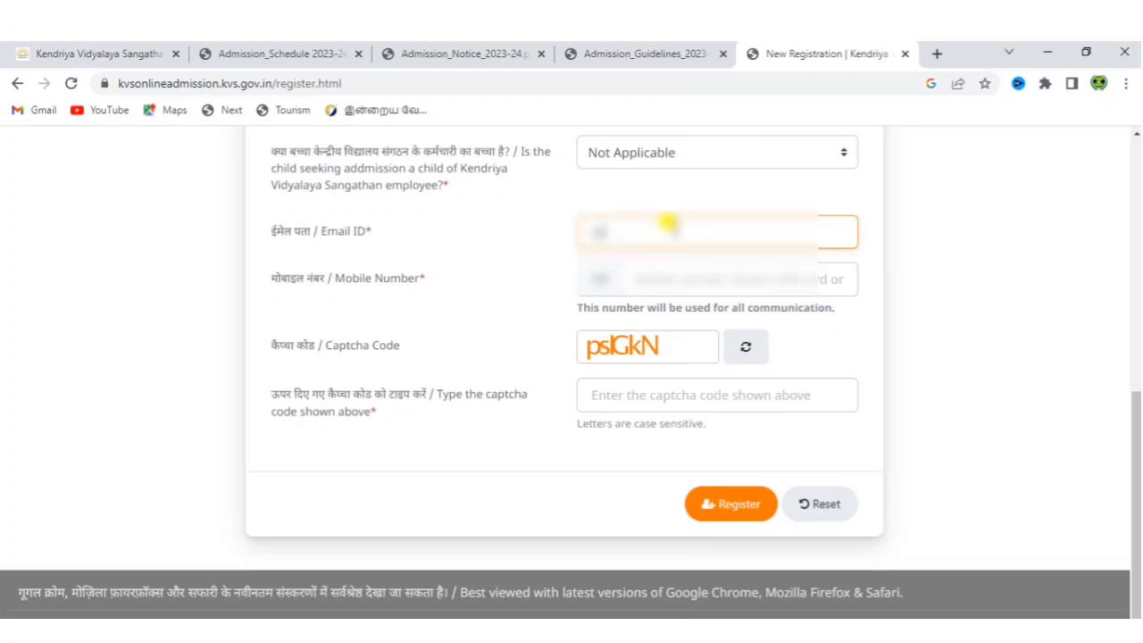
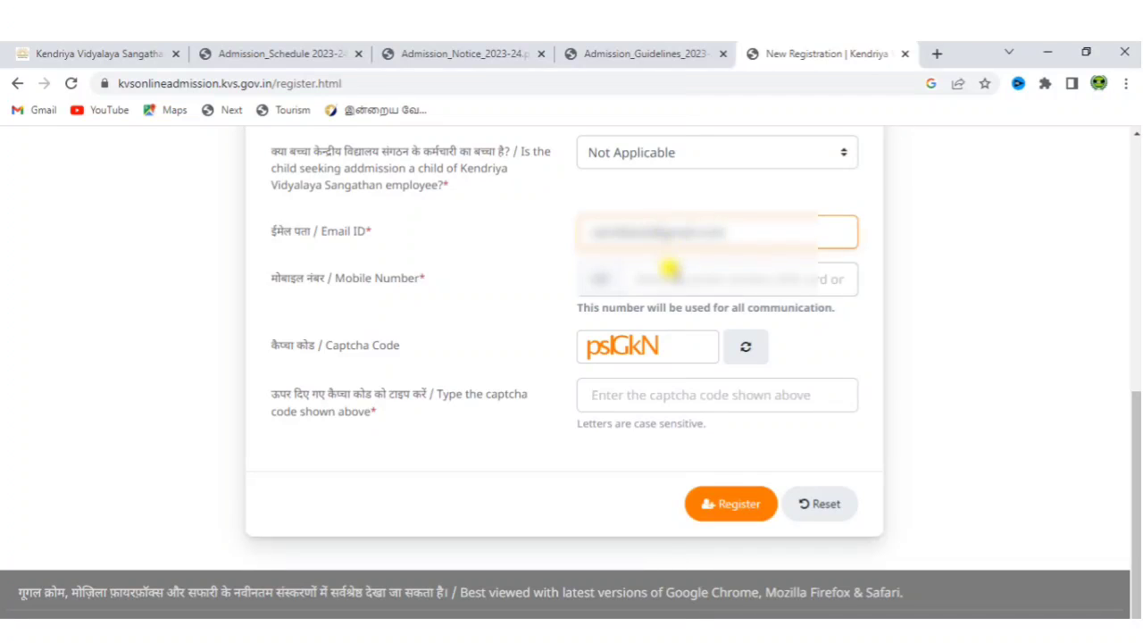
left_click(670, 279)
type("98")
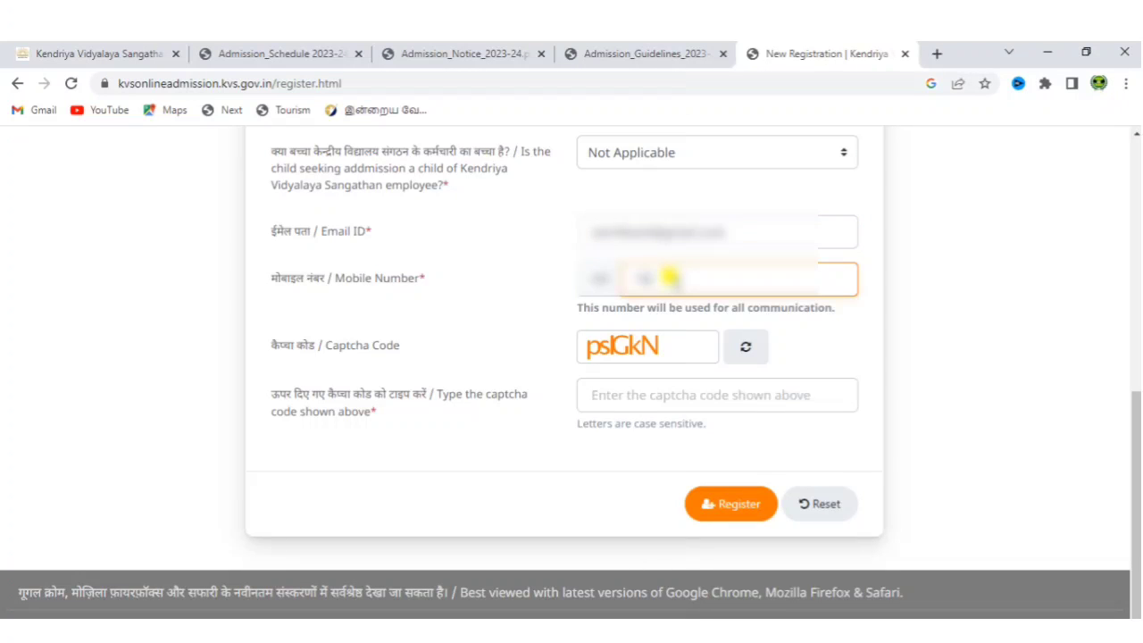
type("76543210")
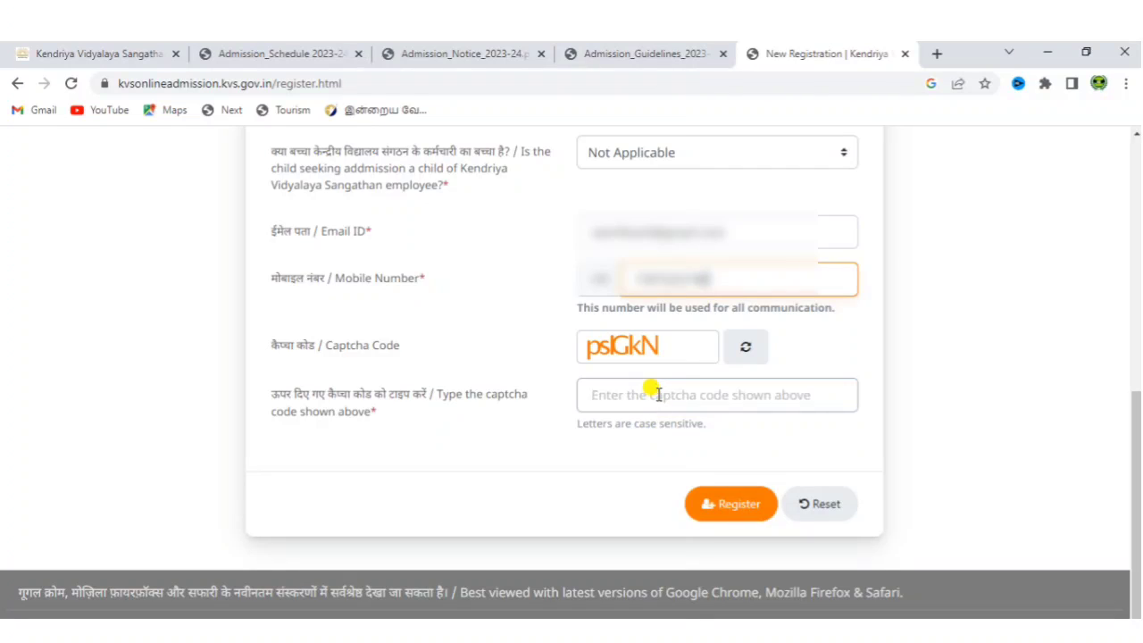
left_click(652, 391)
type("Ps")
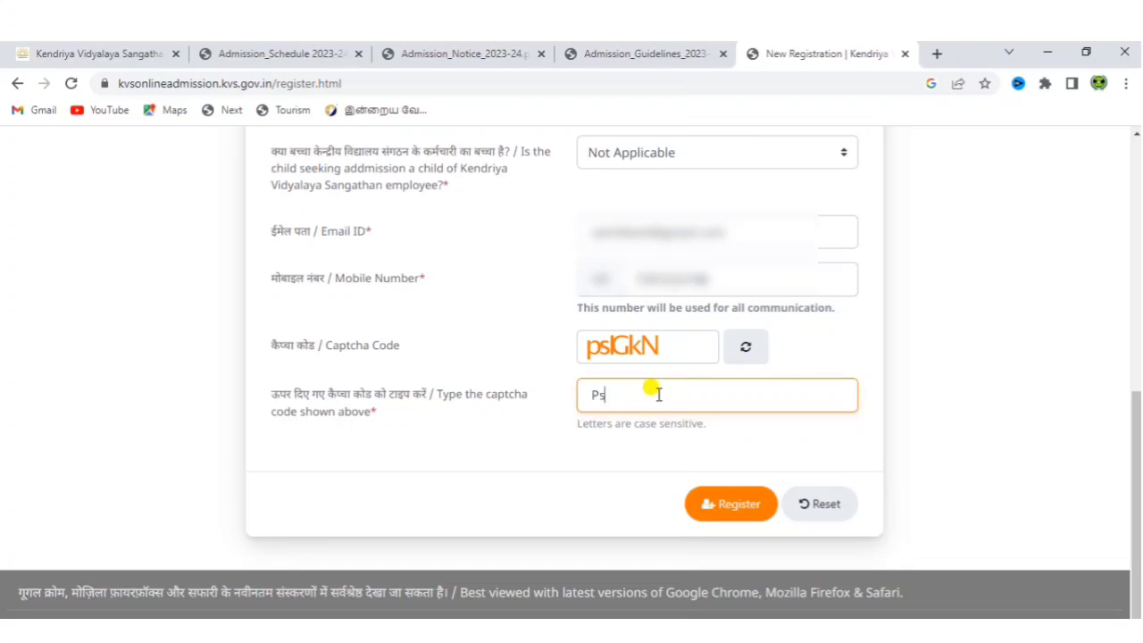
type("LGKN")
left_click(735, 518)
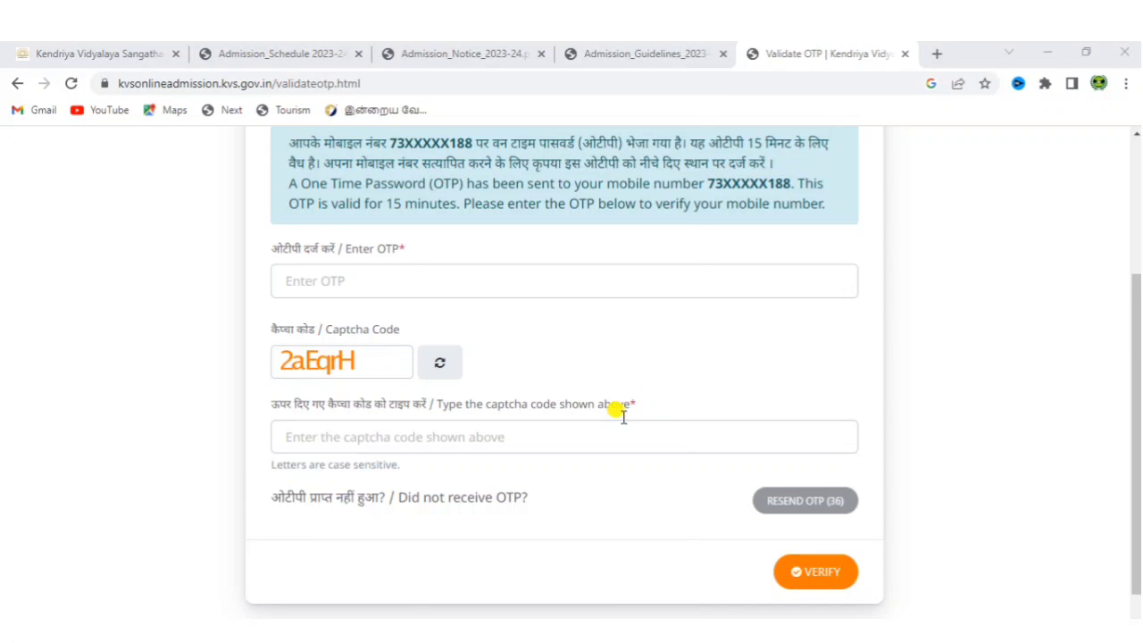
Enter the received mobile OTP and the captcha code, then verify to complete registration.
left_click(545, 279)
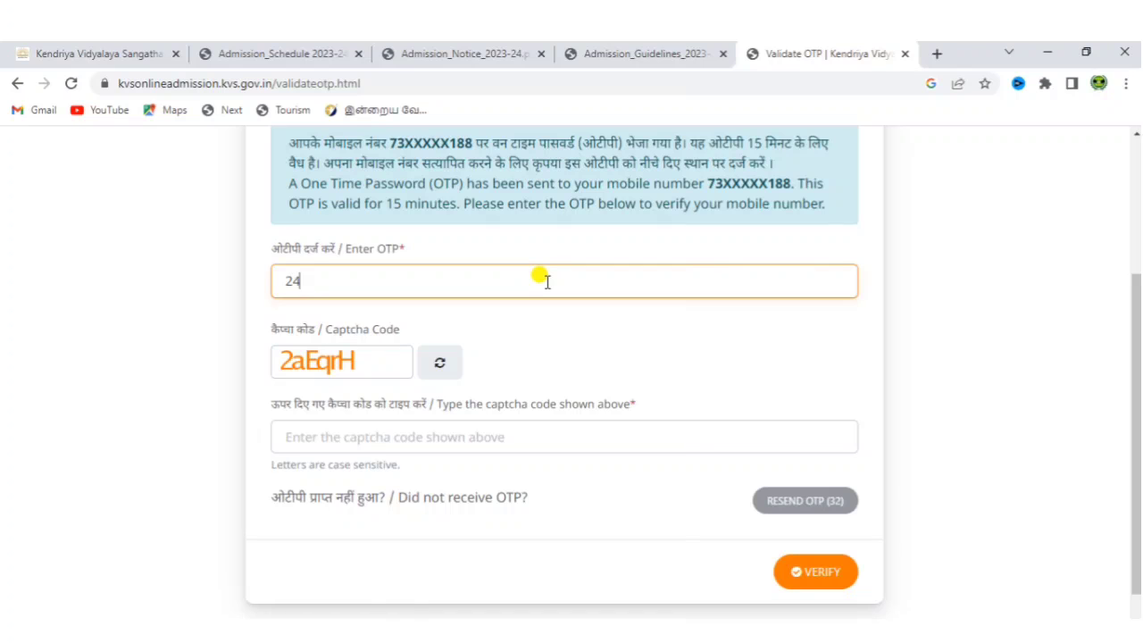
left_click(414, 438)
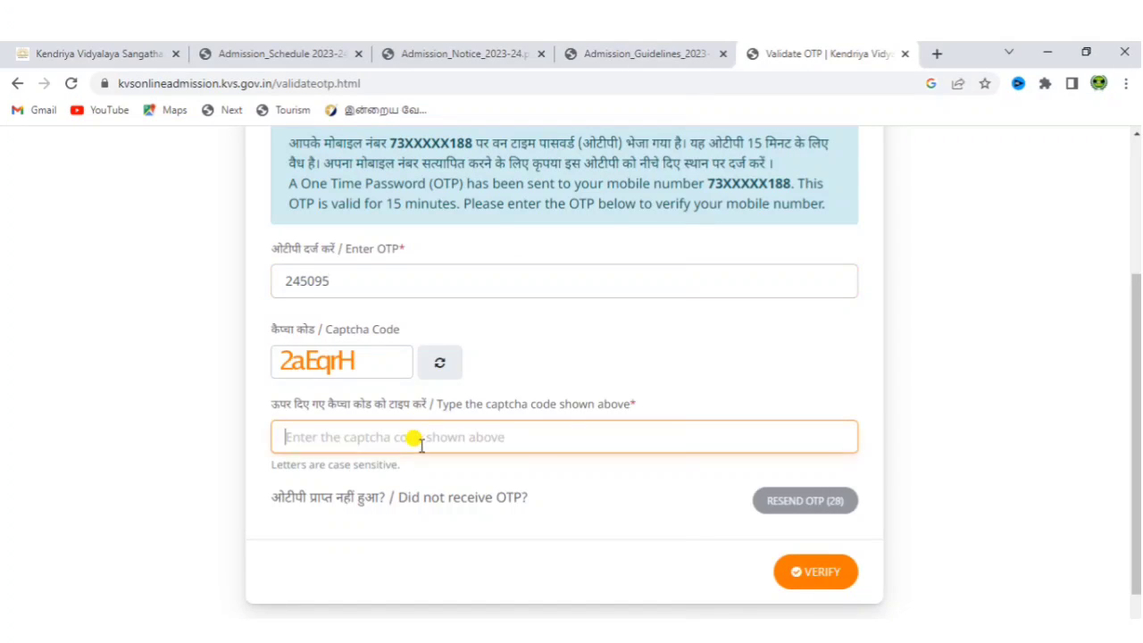
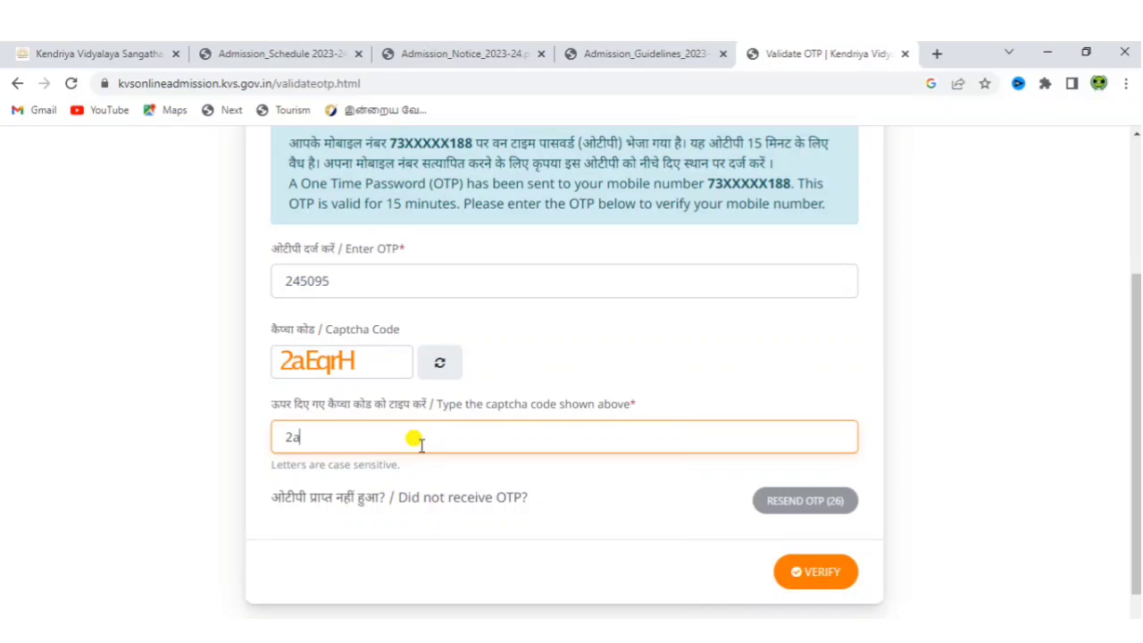
left_click(795, 568)
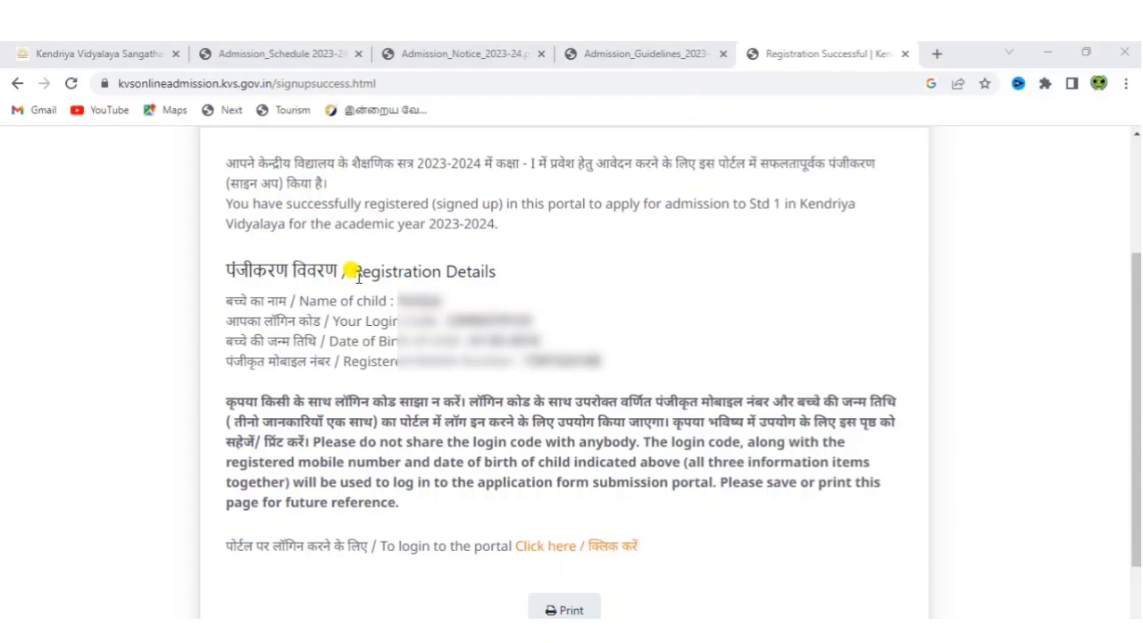
Select the login code value on the Registration Successful page and copy it.
left_click(486, 310)
double_click(487, 313)
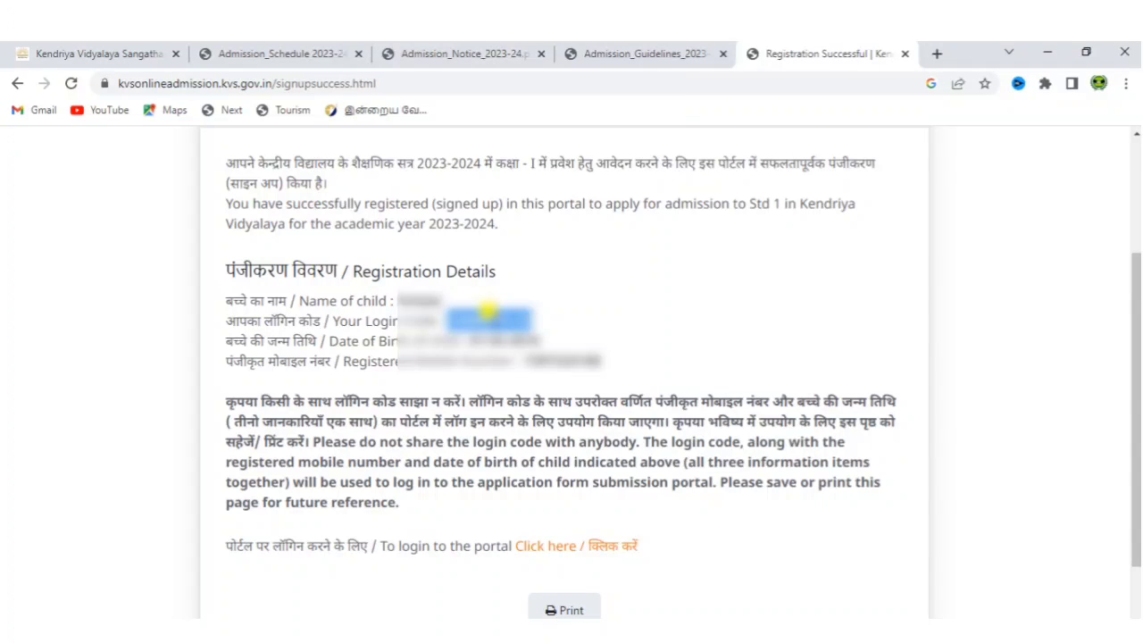
right_click(491, 314)
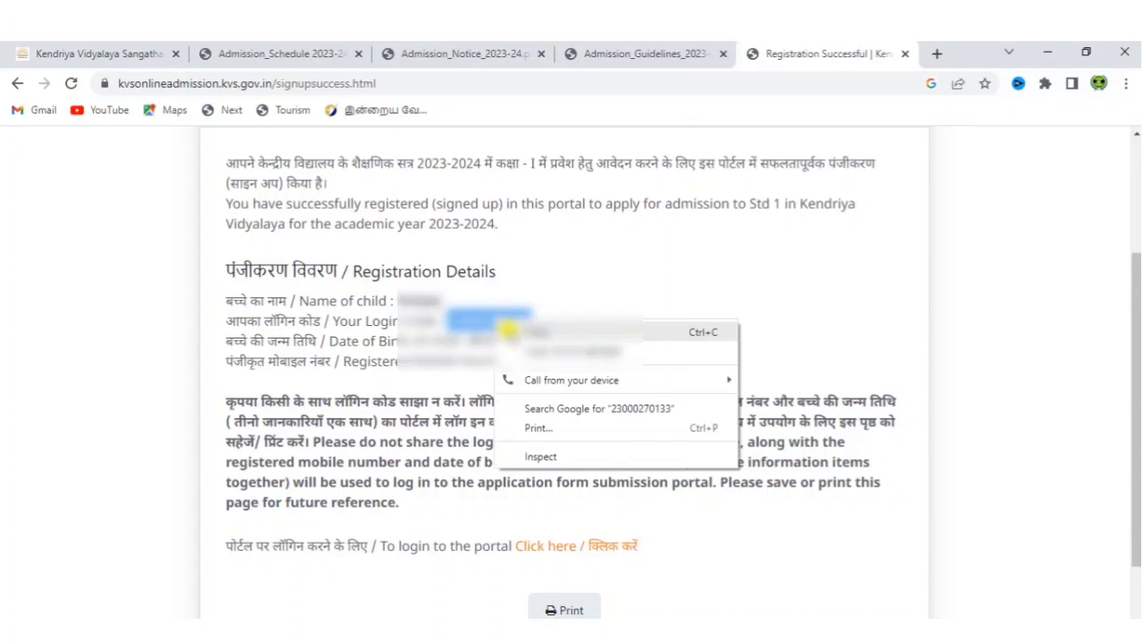
left_click(506, 329)
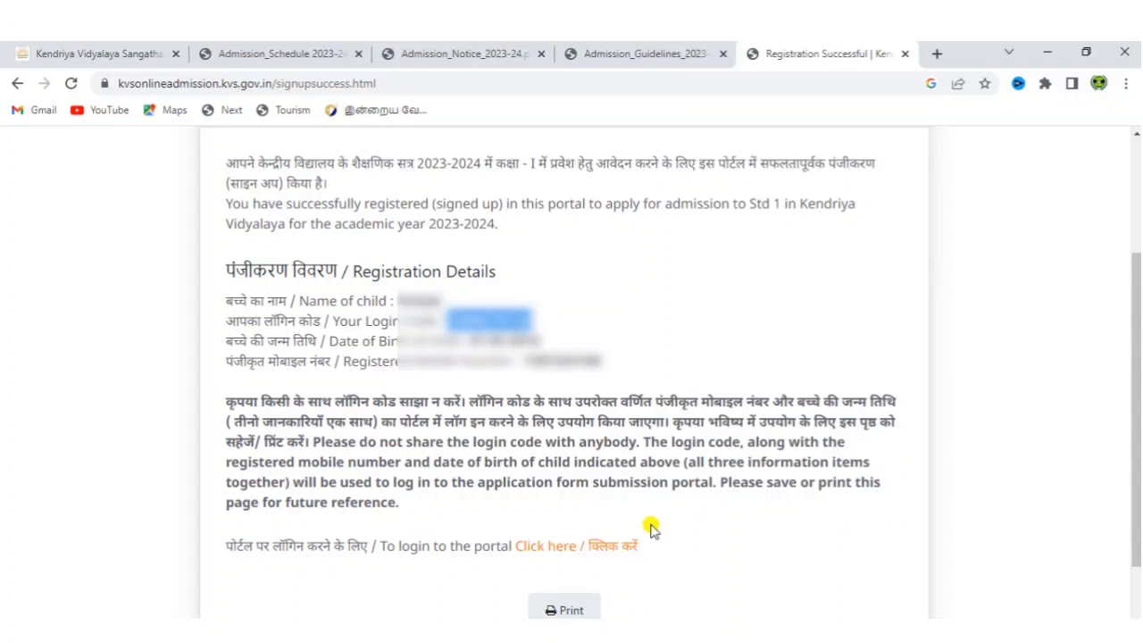
left_click(579, 554)
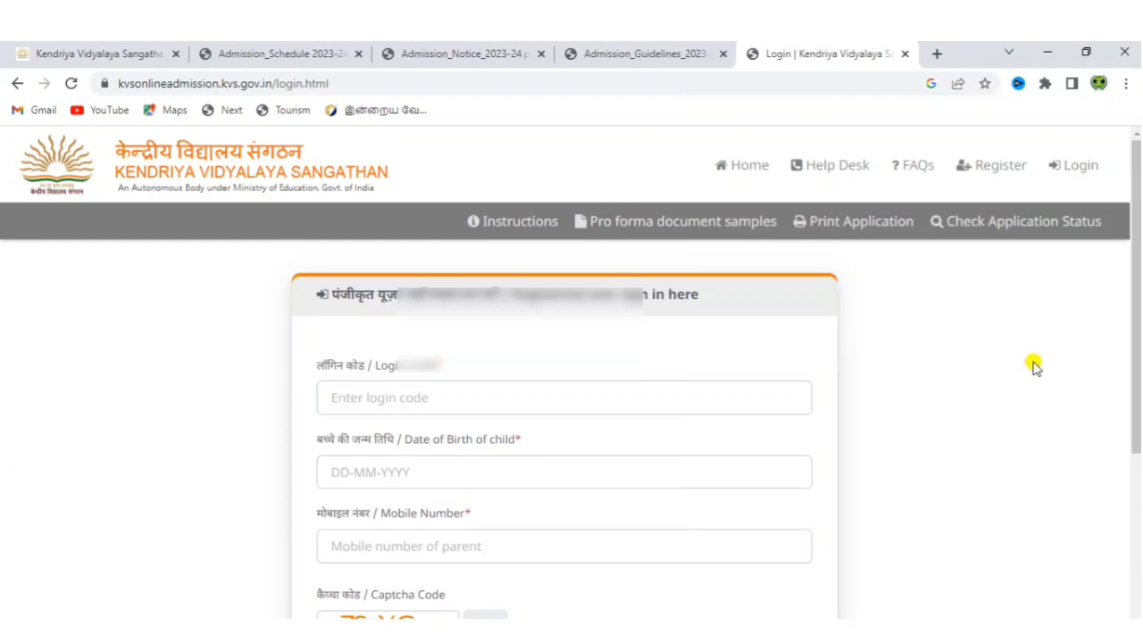
left_click_drag(1137, 349, 1137, 463)
left_click(528, 192)
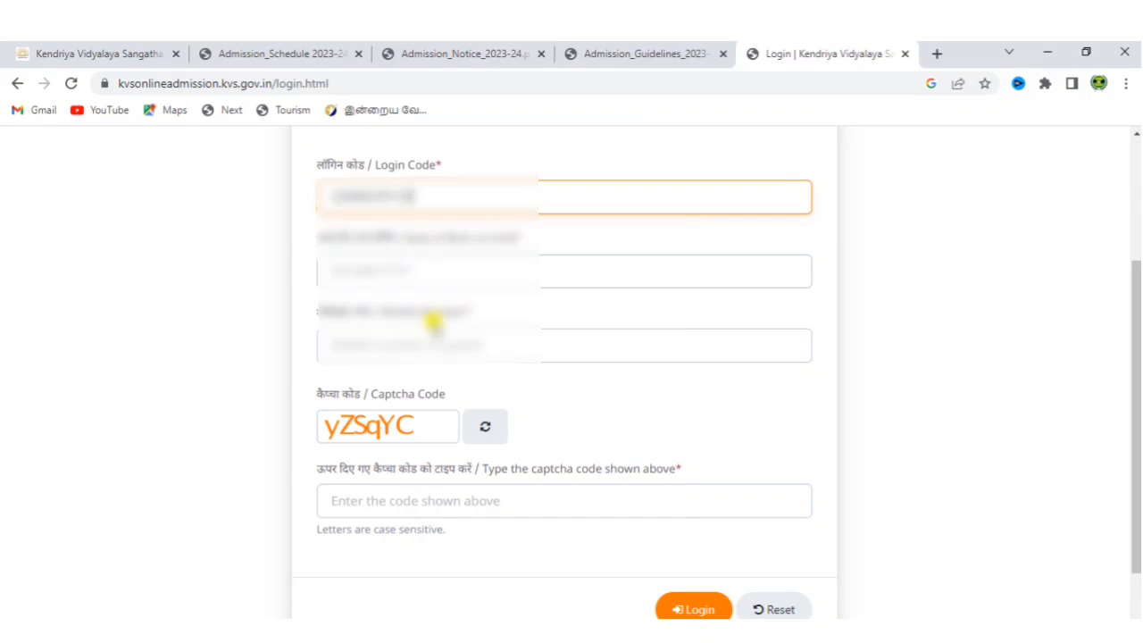
left_click(423, 261)
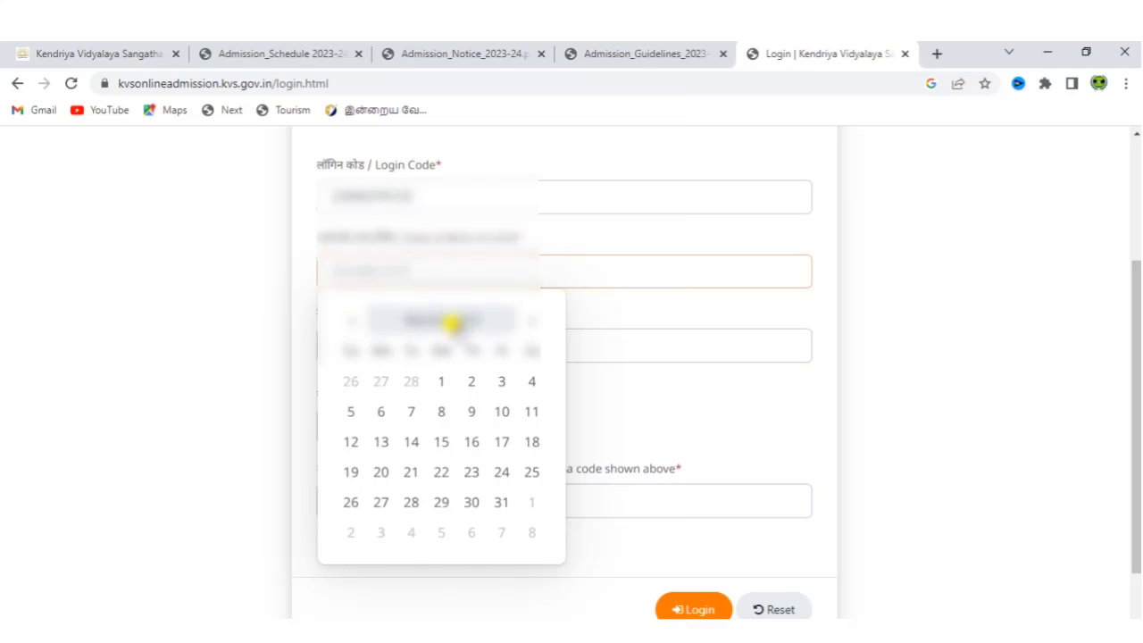
left_click(450, 320)
left_click(447, 322)
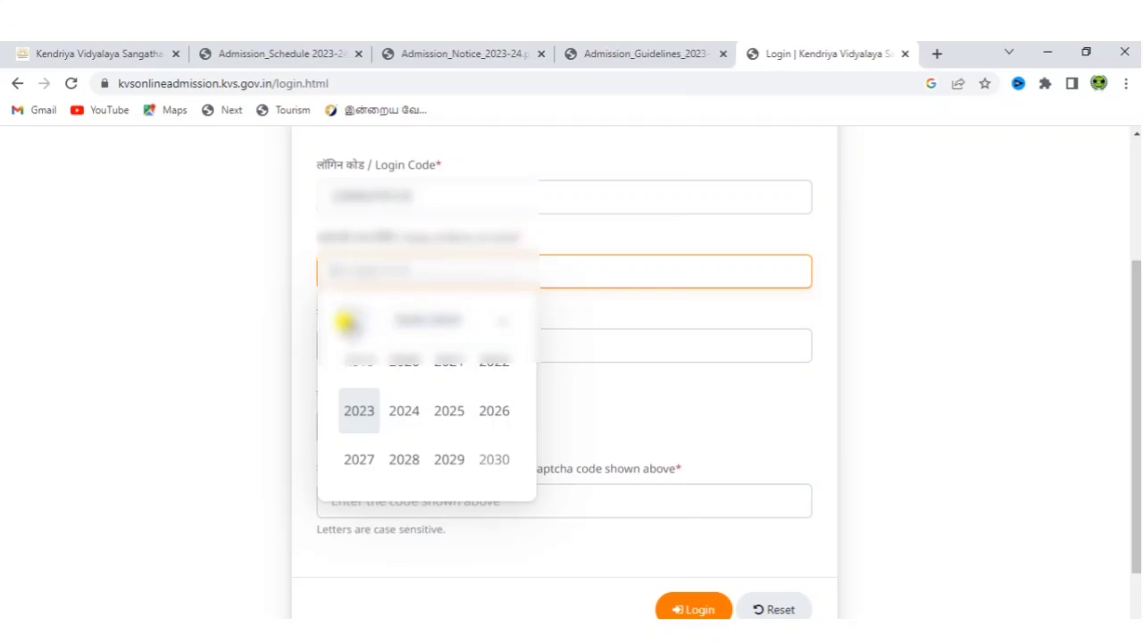
left_click(348, 320)
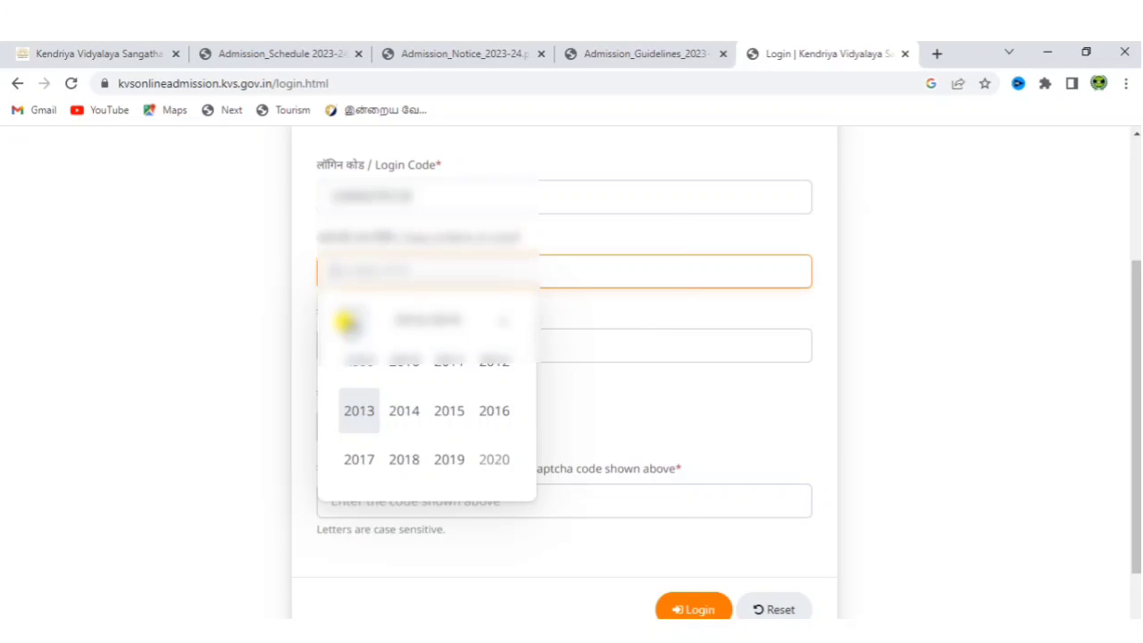
left_click(364, 466)
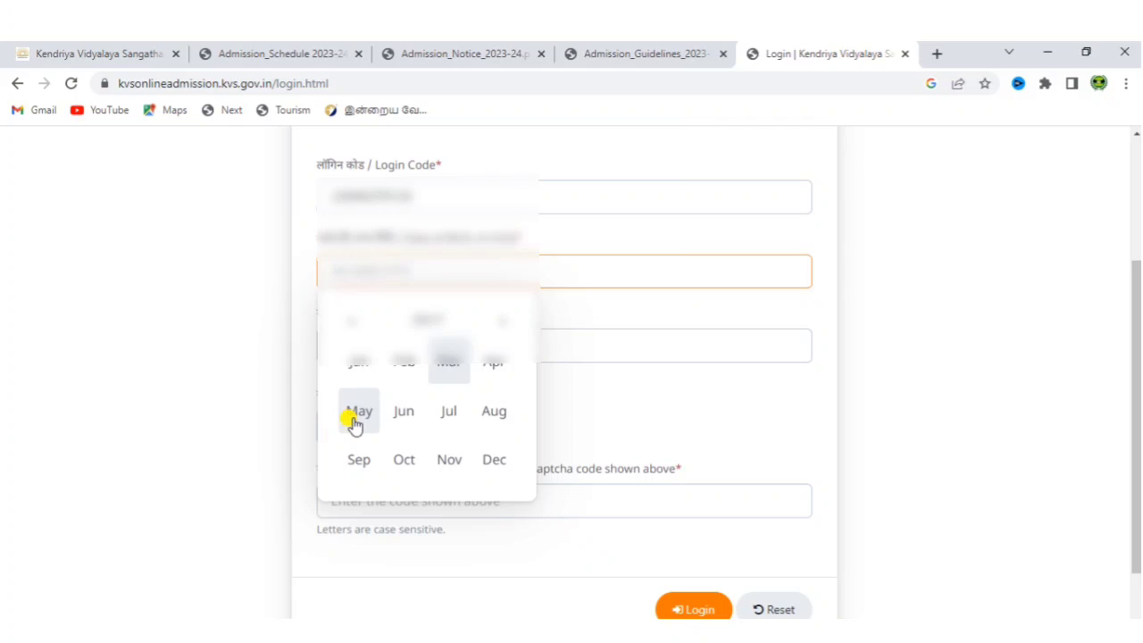
left_click(348, 423)
left_click(409, 413)
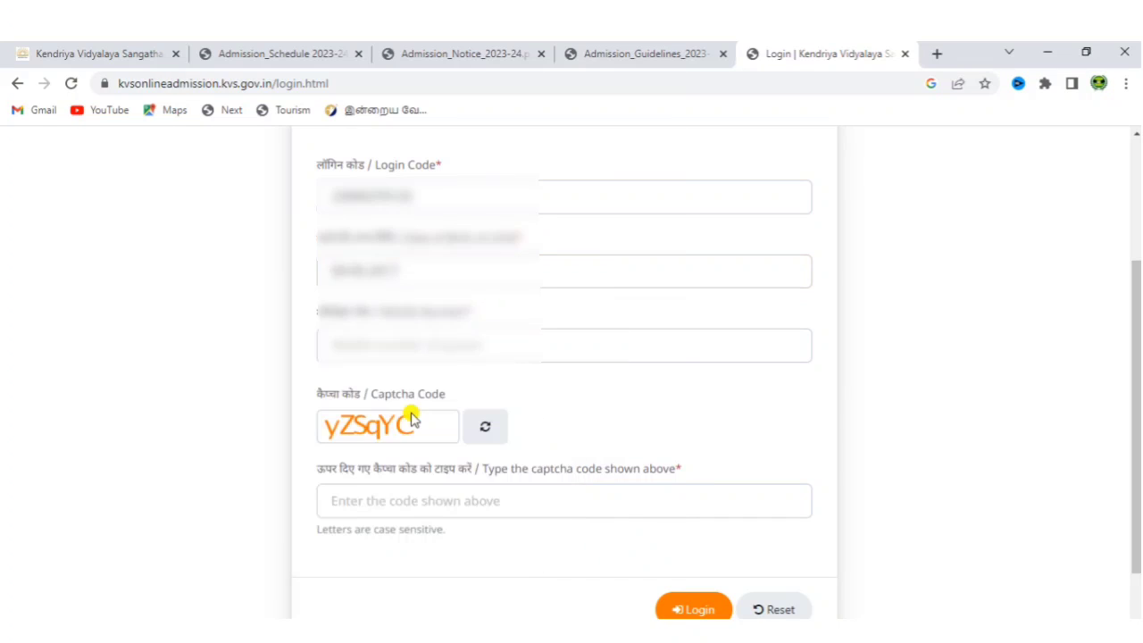
Enter the registered mobile number and the login captcha, then log in.
left_click(441, 345)
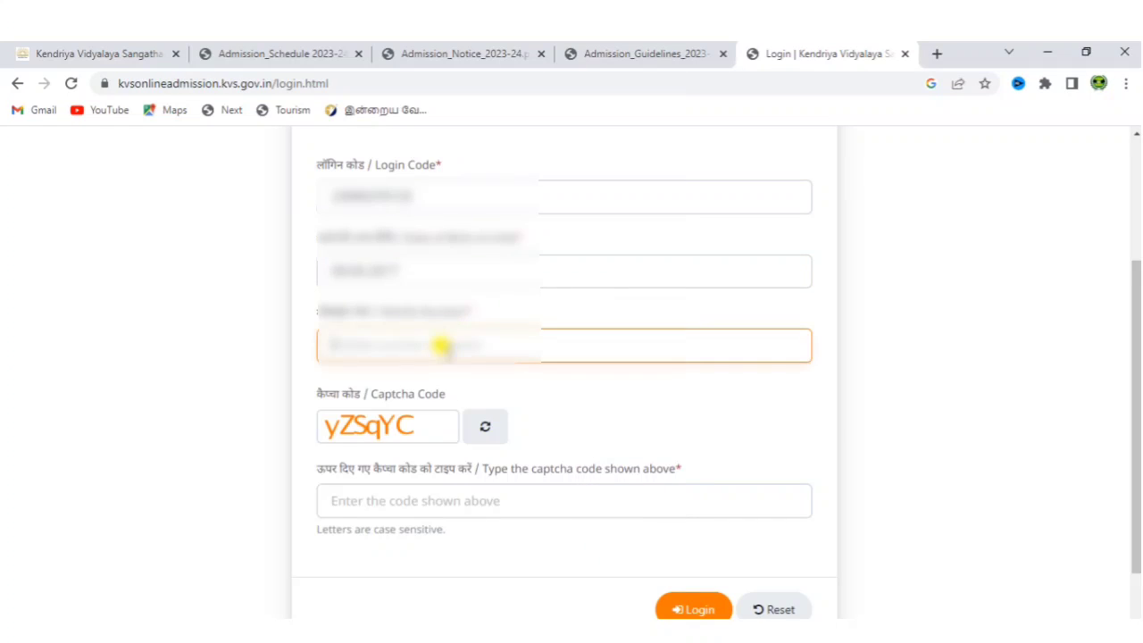
type("984")
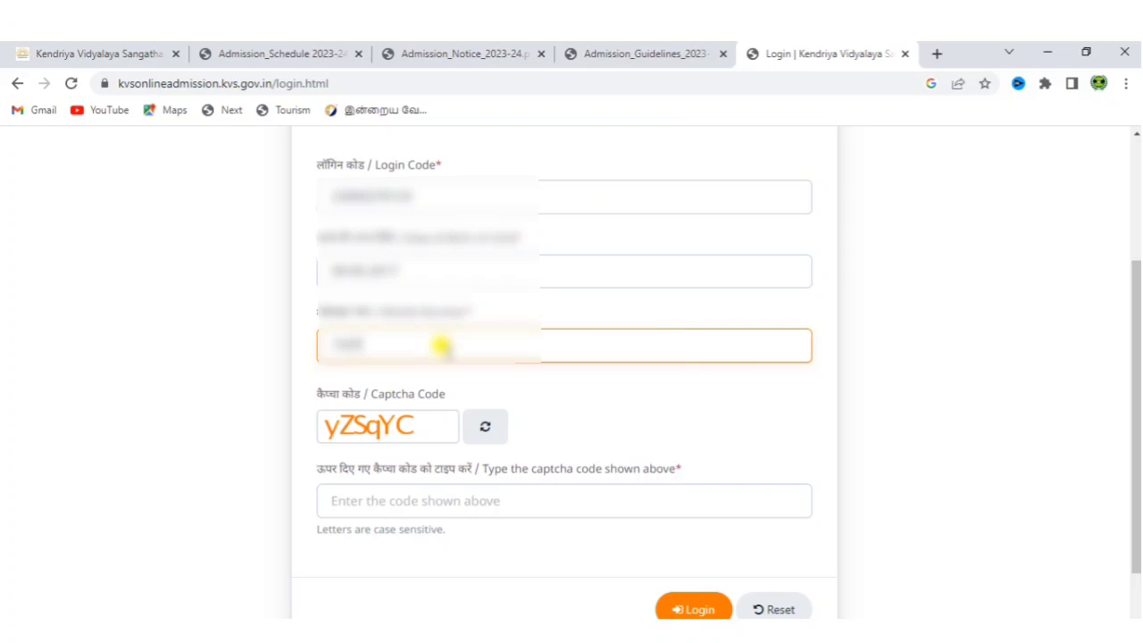
type("123456")
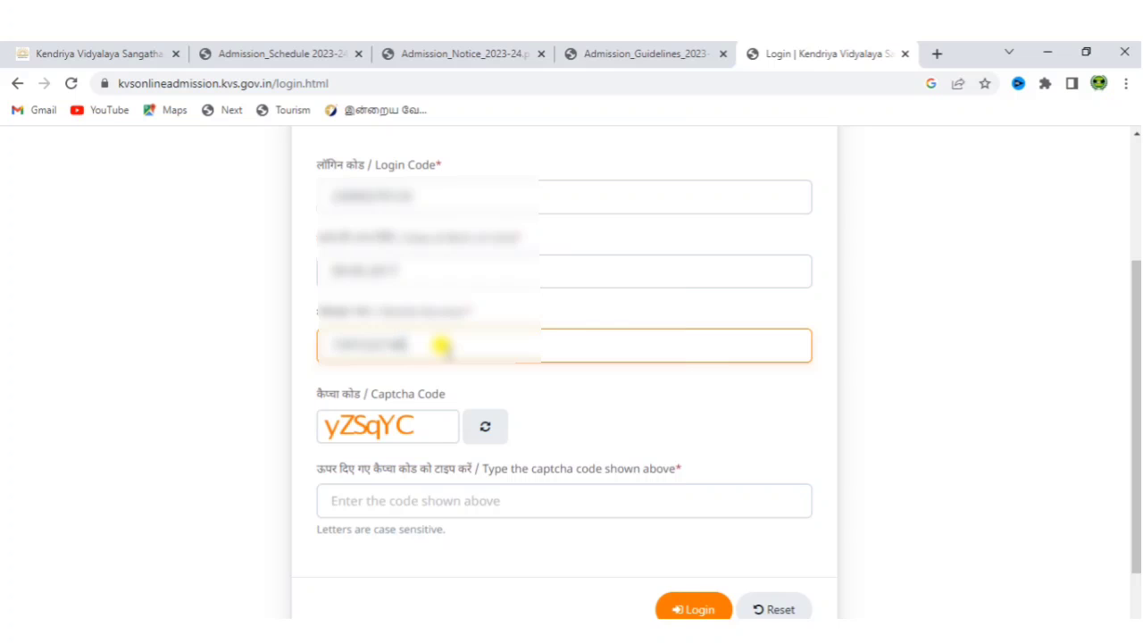
left_click(418, 490)
type("yZS")
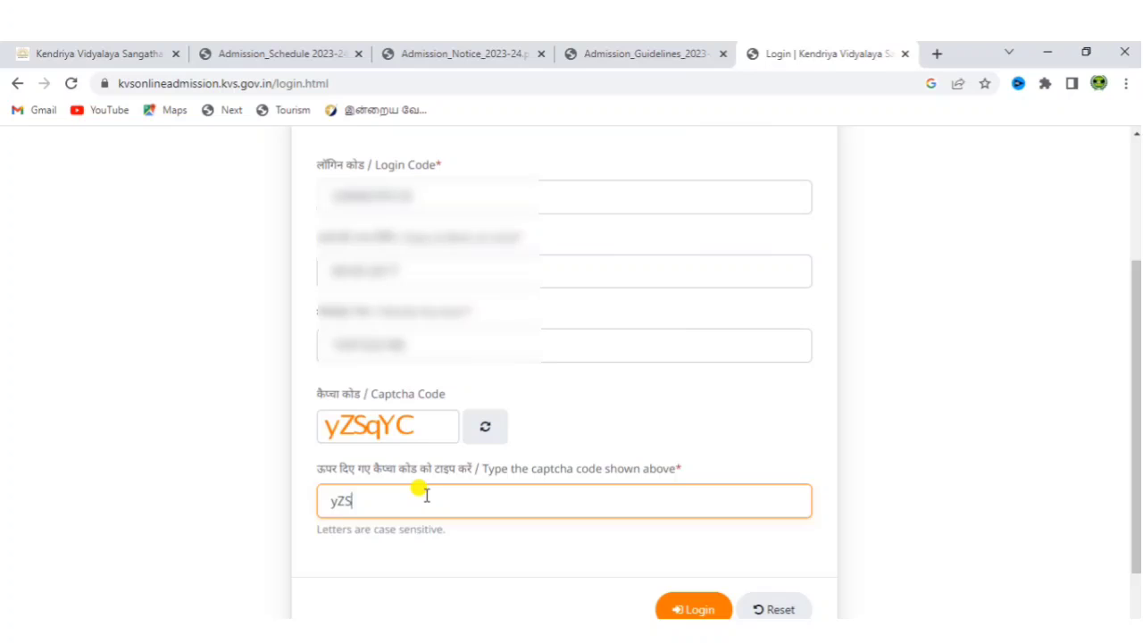
type("qYC")
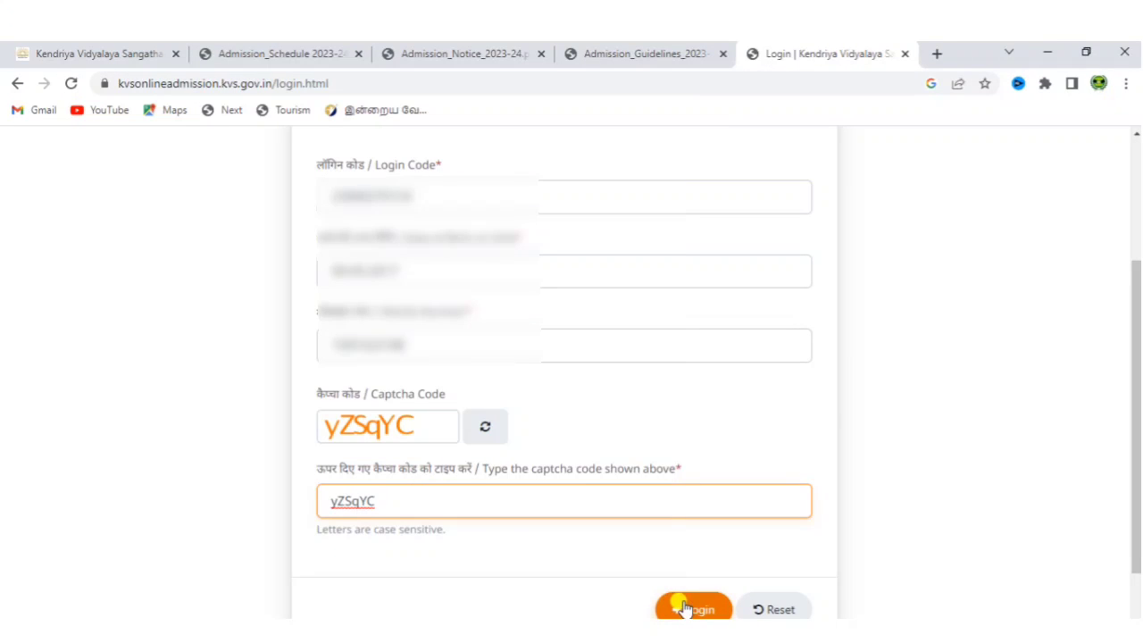
left_click(682, 607)
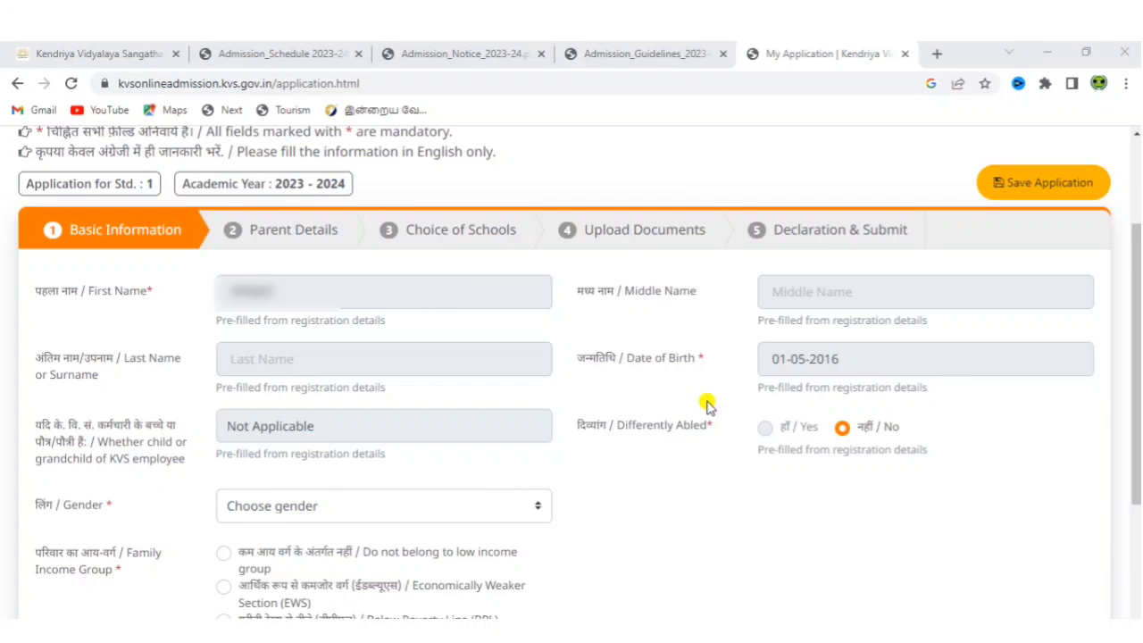
Set the child's gender to Male and family income group to 'Do not belong to low income group'.
left_click(266, 508)
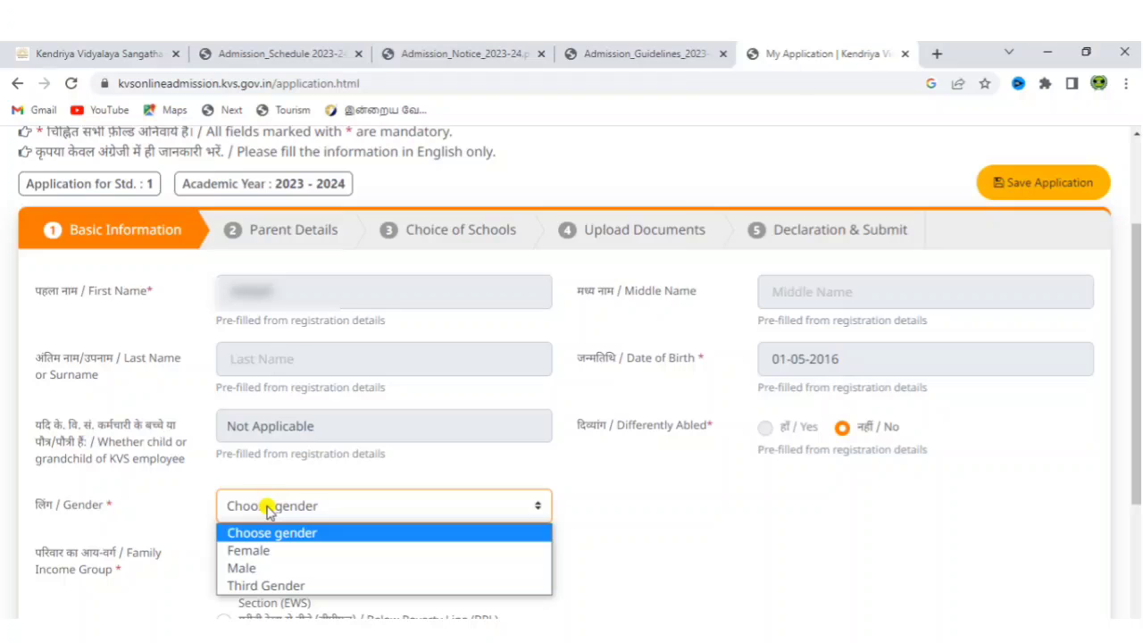
left_click(267, 568)
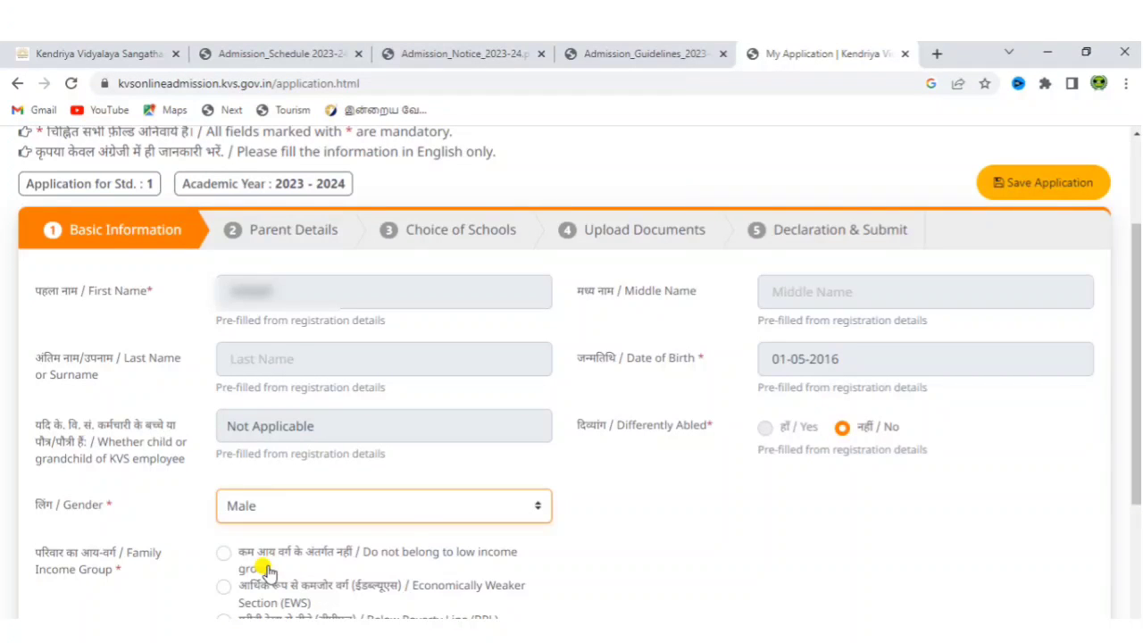
scroll(396, 607, "down", 3)
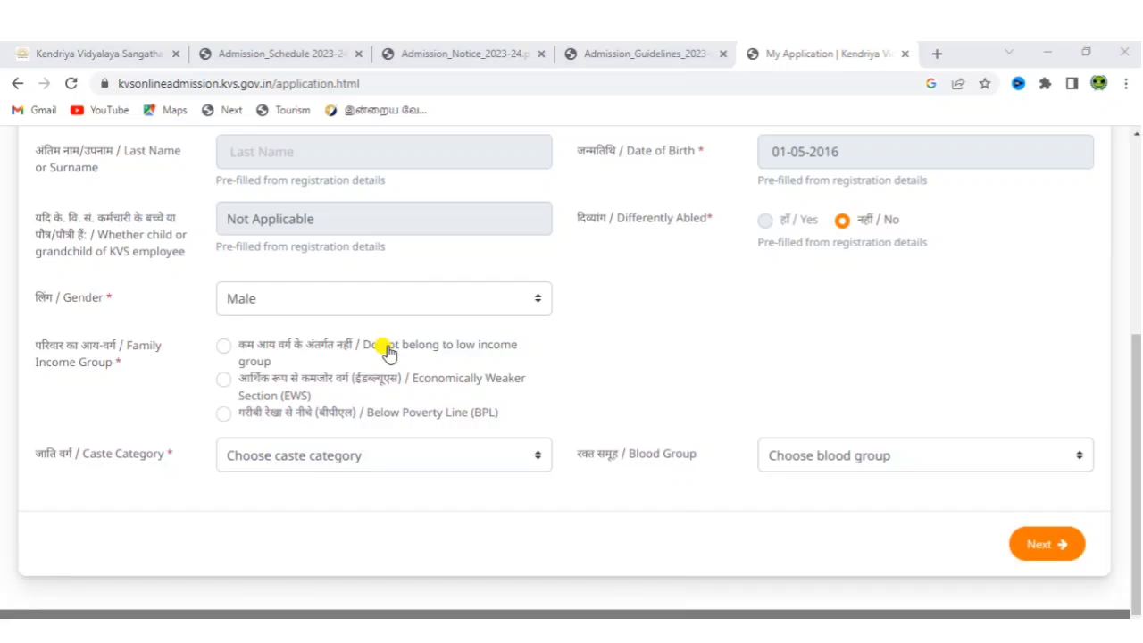
left_click(223, 345)
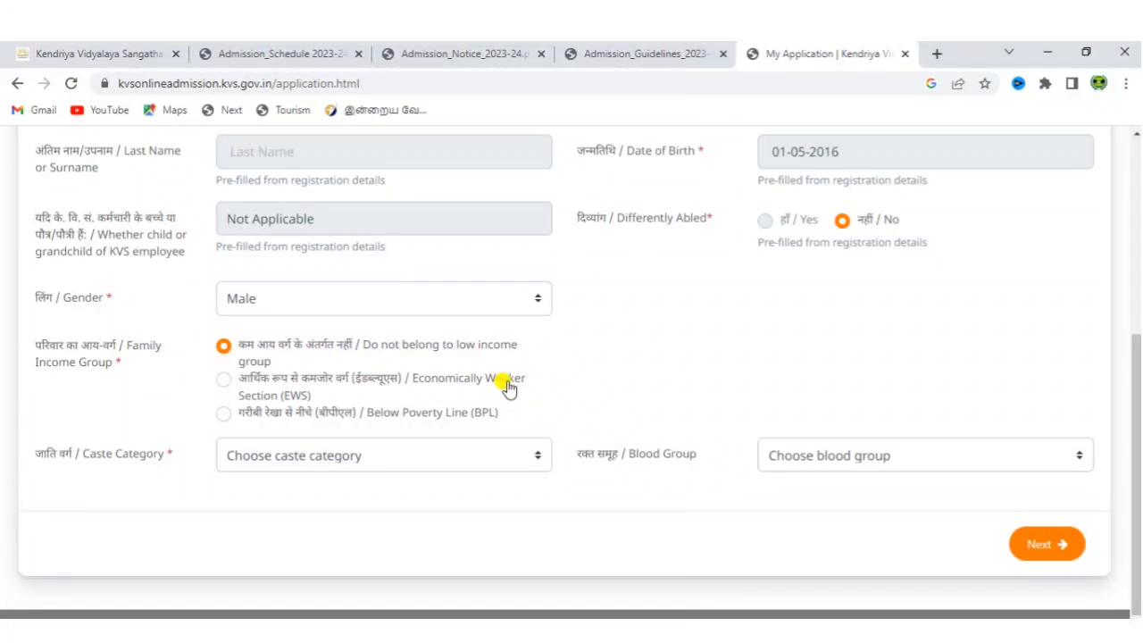
left_click(223, 381)
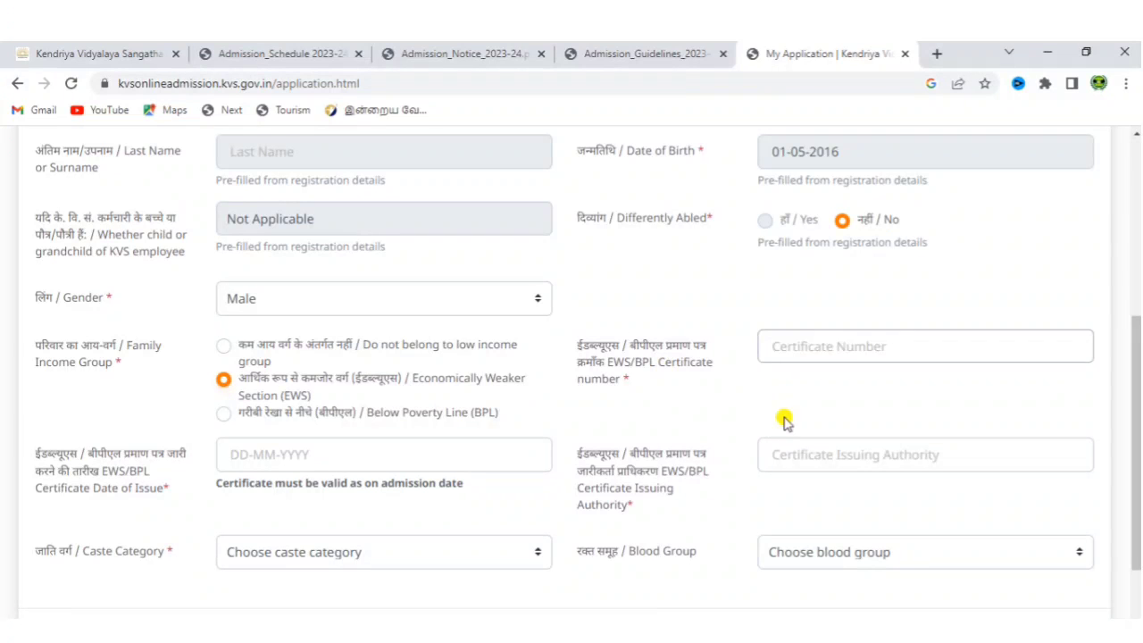
left_click(804, 356)
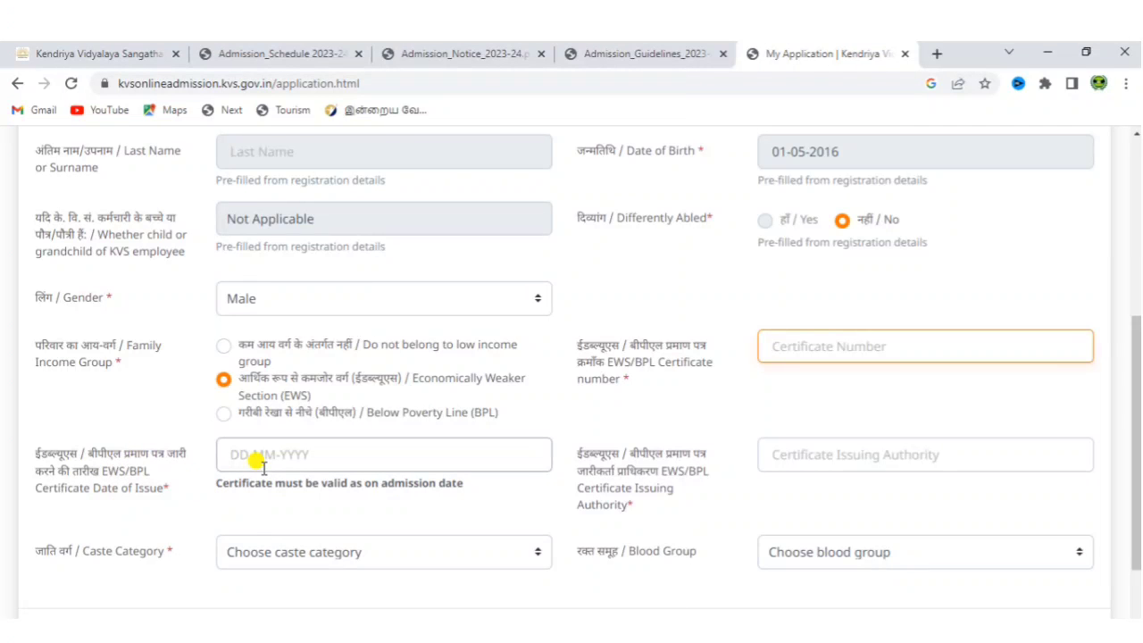
left_click(813, 455)
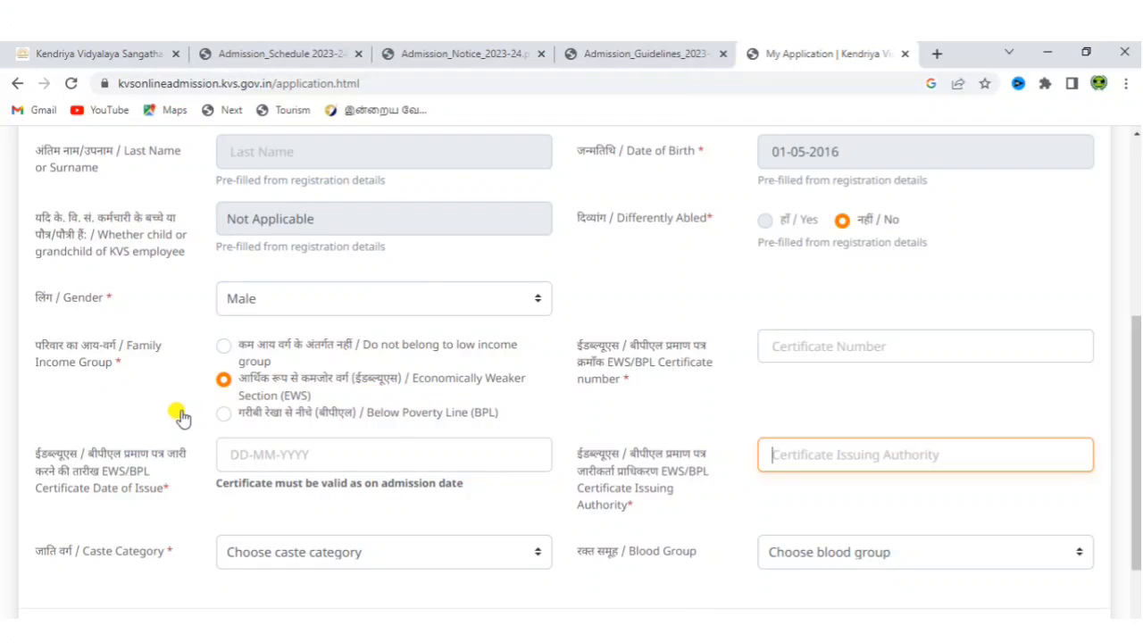
left_click(222, 416)
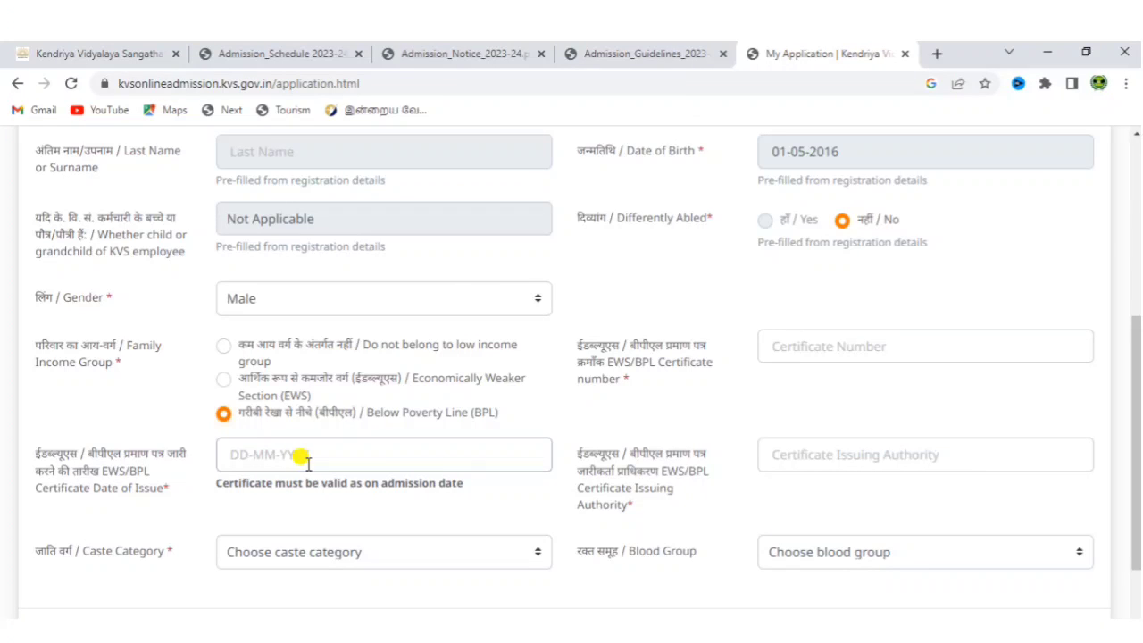
left_click(223, 381)
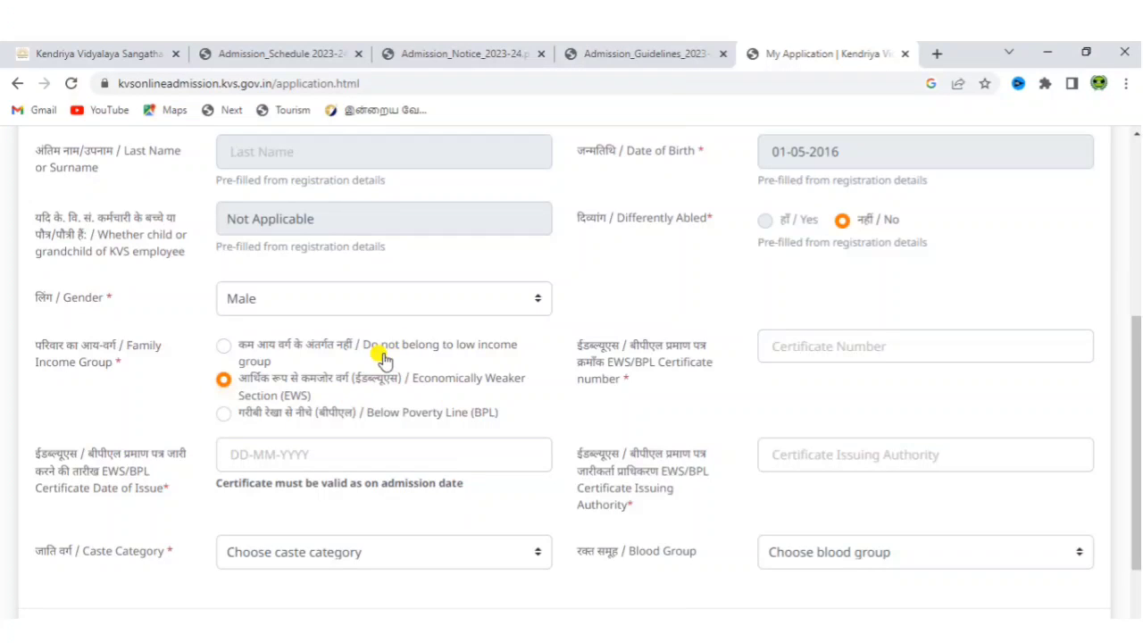
left_click(223, 346)
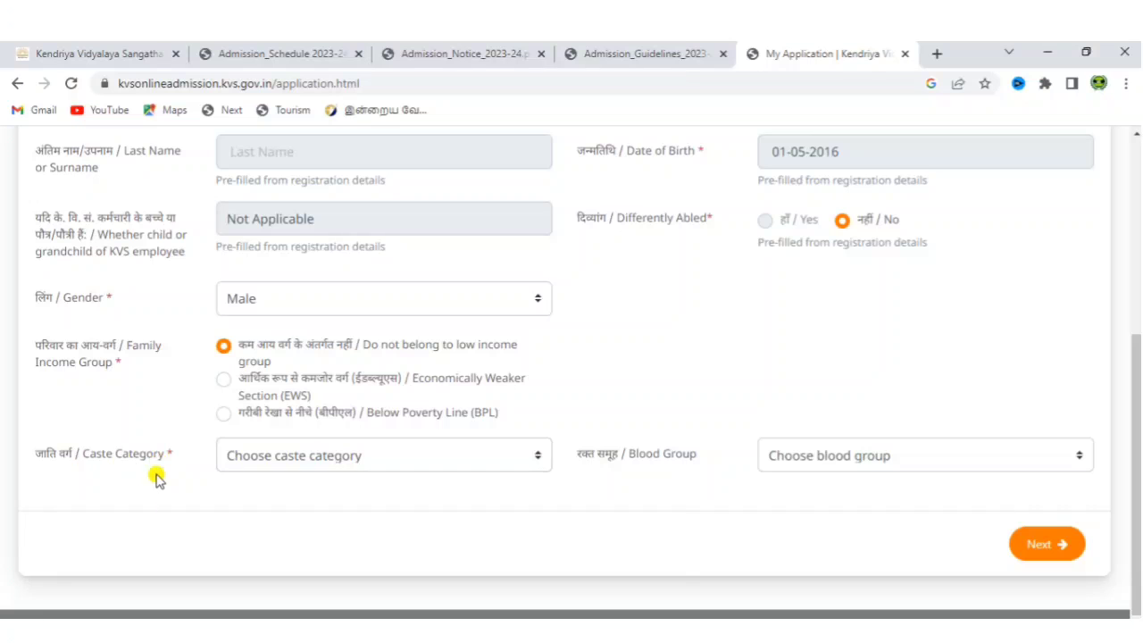
Choose OBC (Non-Creamy Layer) caste and A +ve blood group, then continue to the parents' details.
left_click(306, 457)
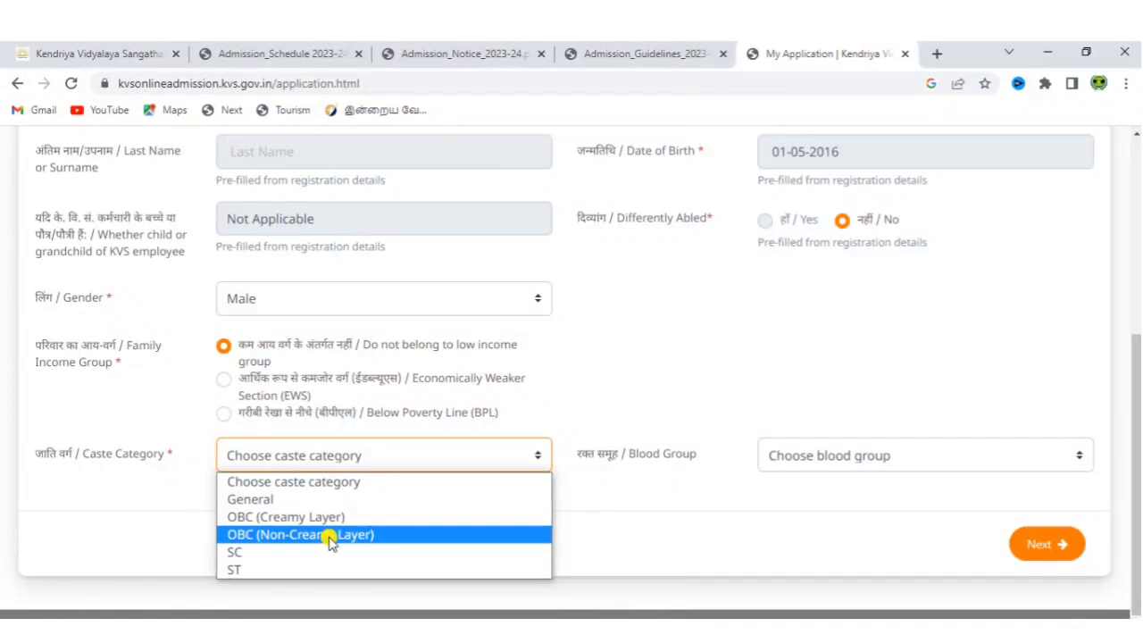
left_click(325, 536)
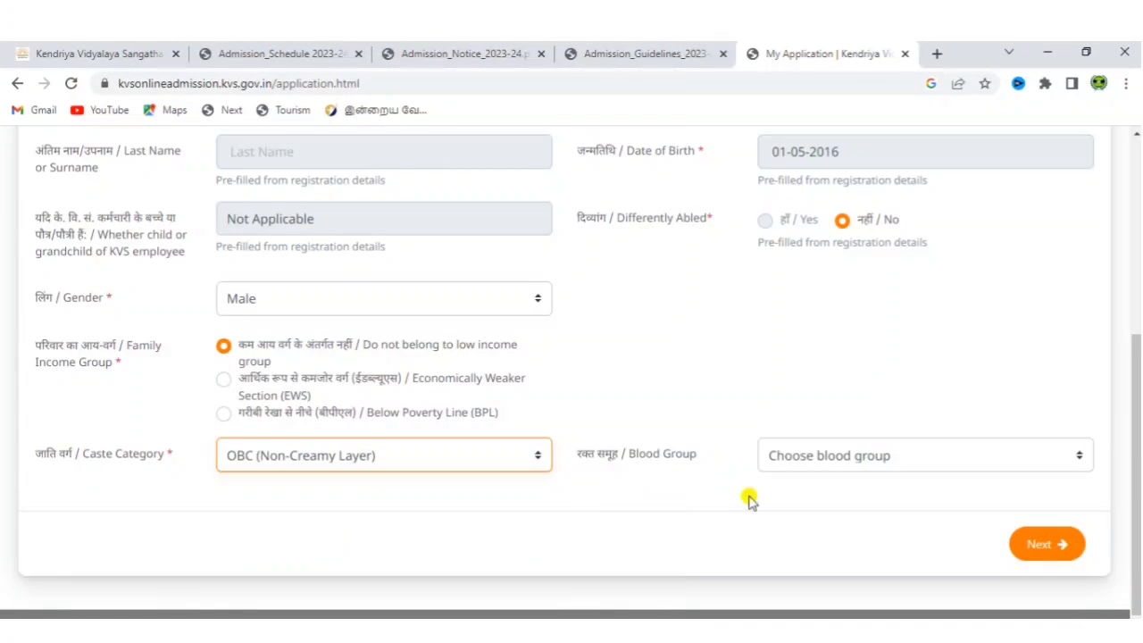
left_click(816, 464)
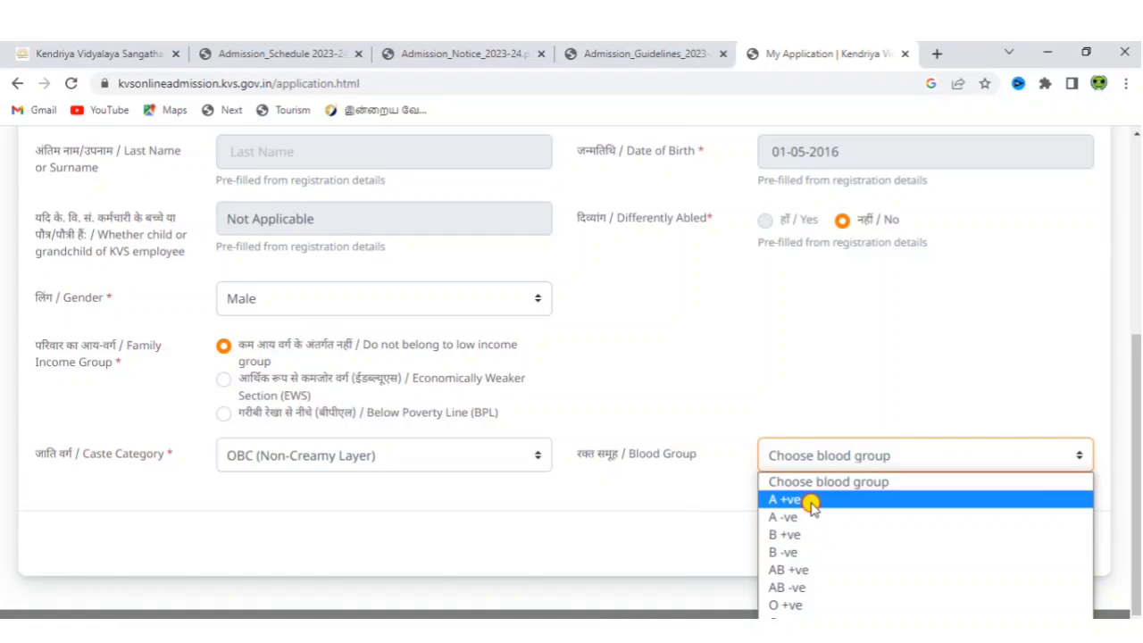
left_click(811, 502)
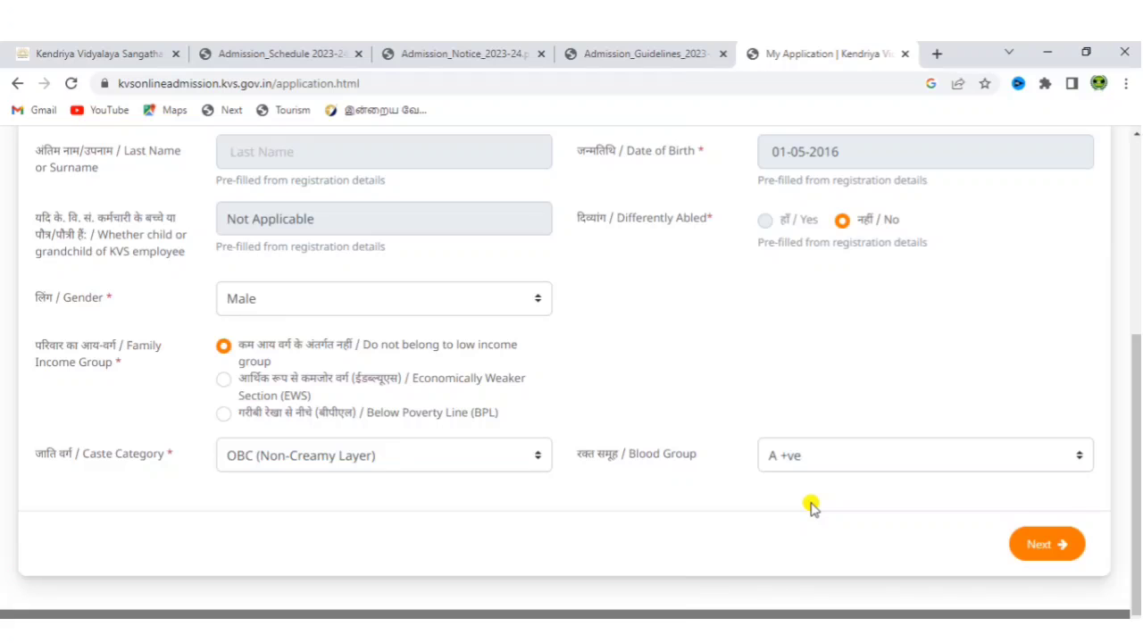
left_click(1037, 548)
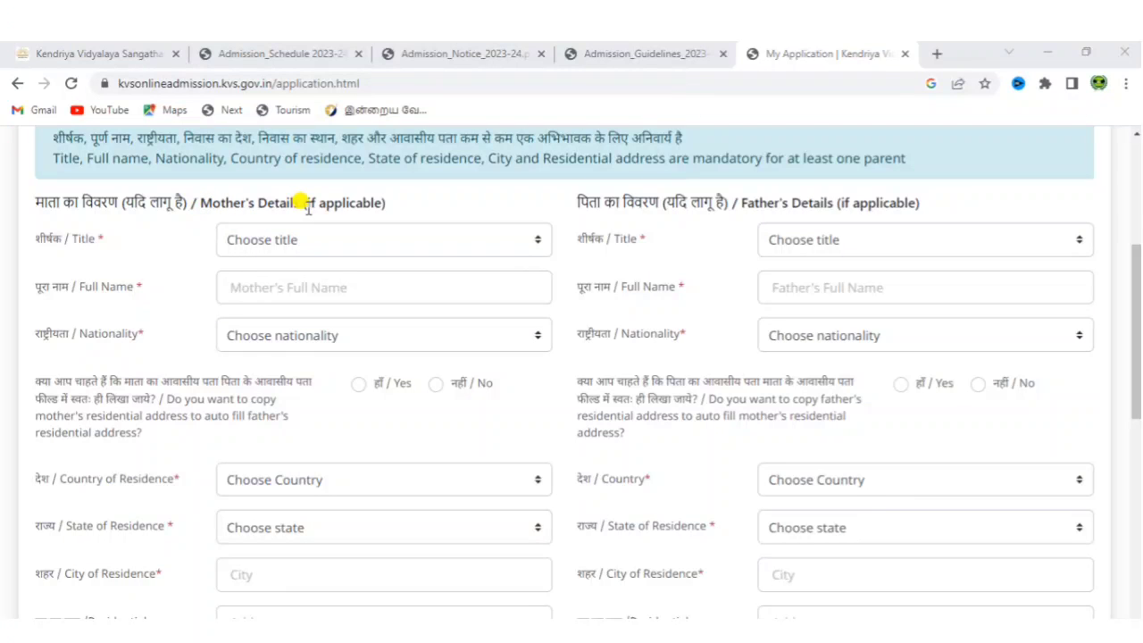
Set the mother's title to Mrs., enter her full name, and choose Indian nationality.
left_click(318, 242)
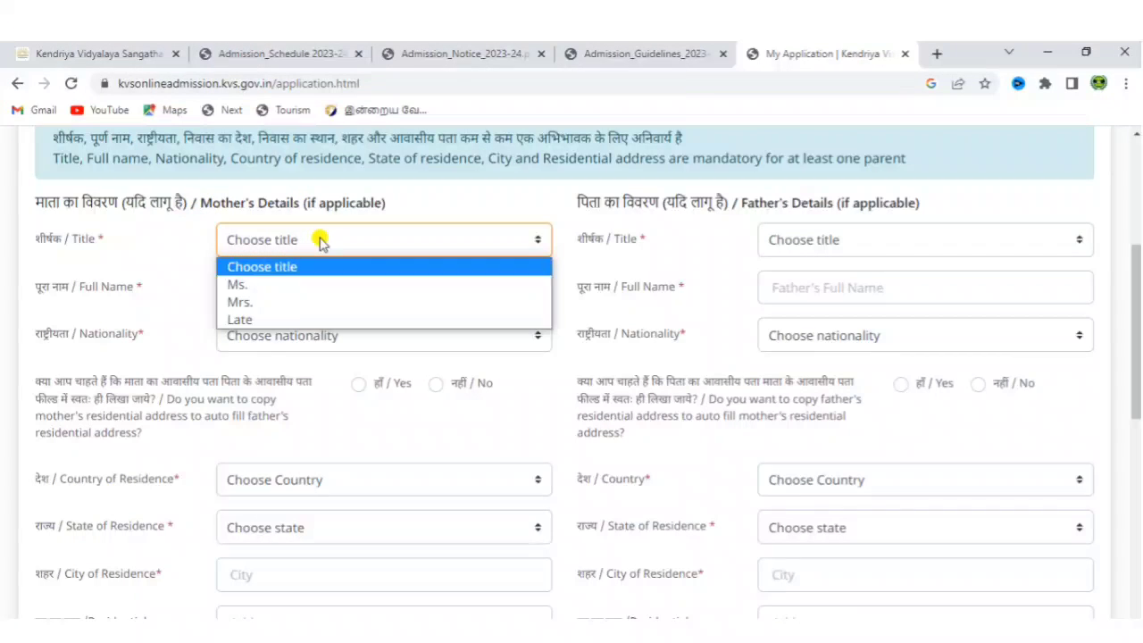
left_click(317, 302)
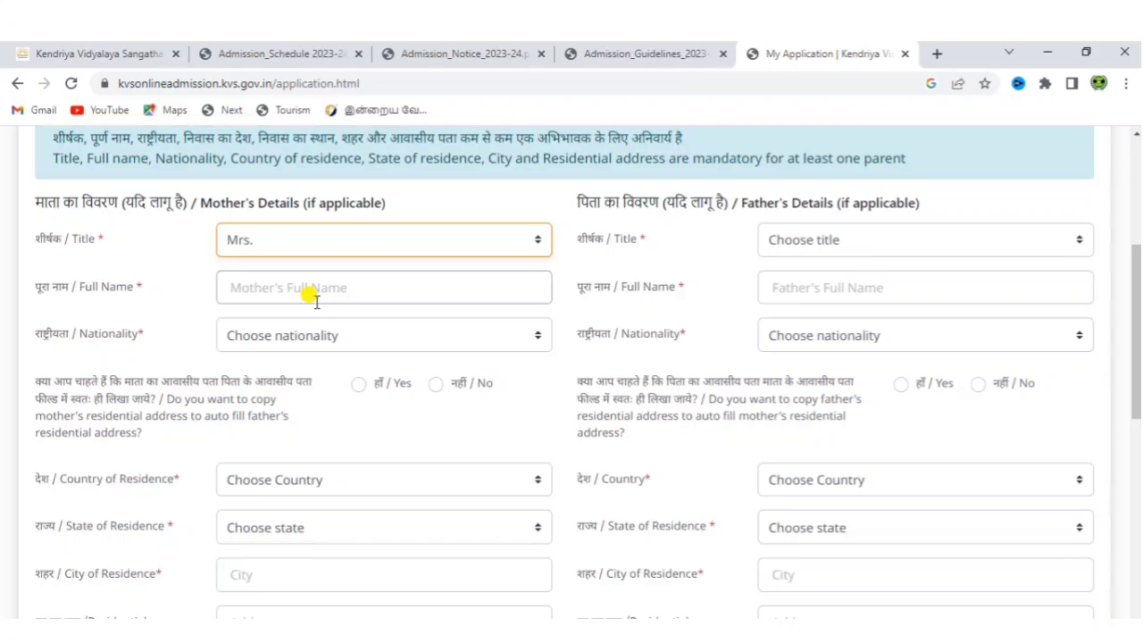
left_click(320, 288)
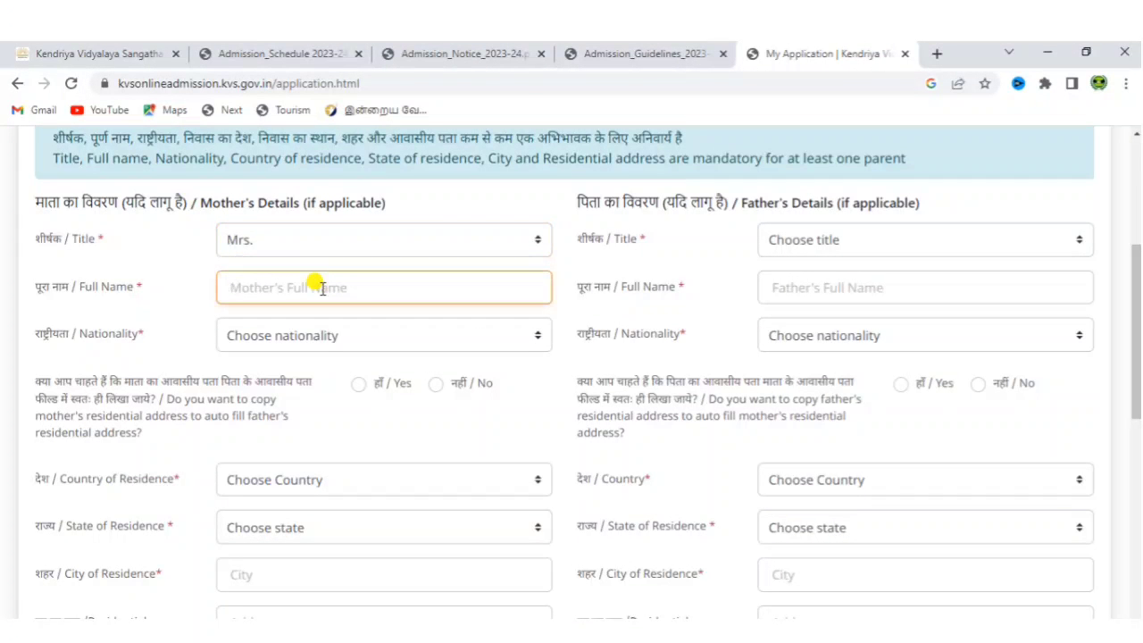
type("Sunita")
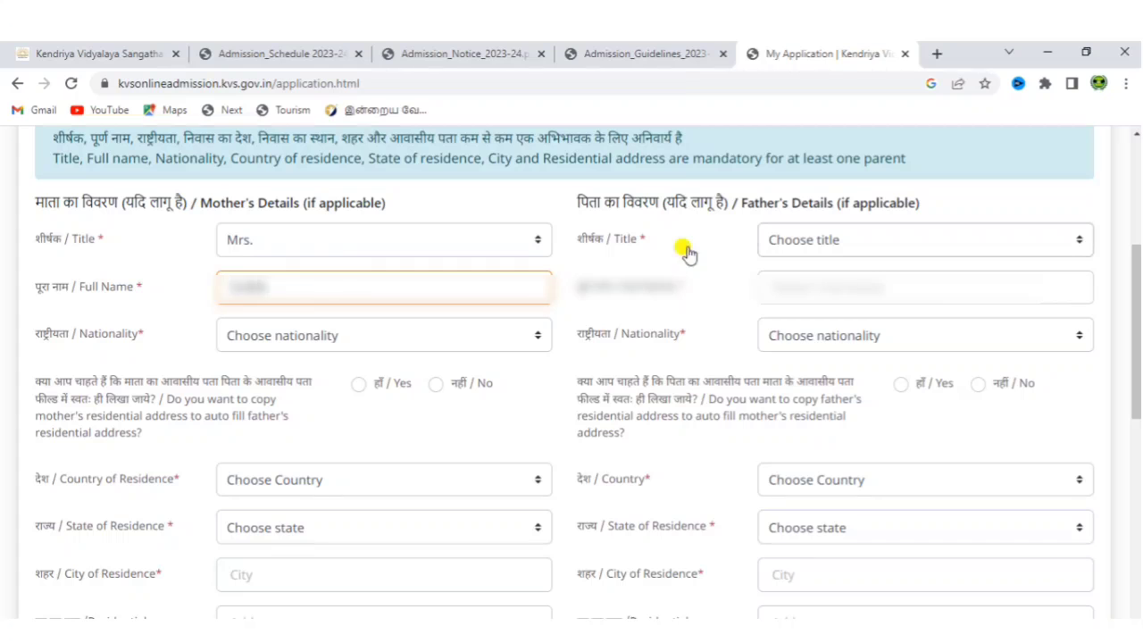
left_click(359, 345)
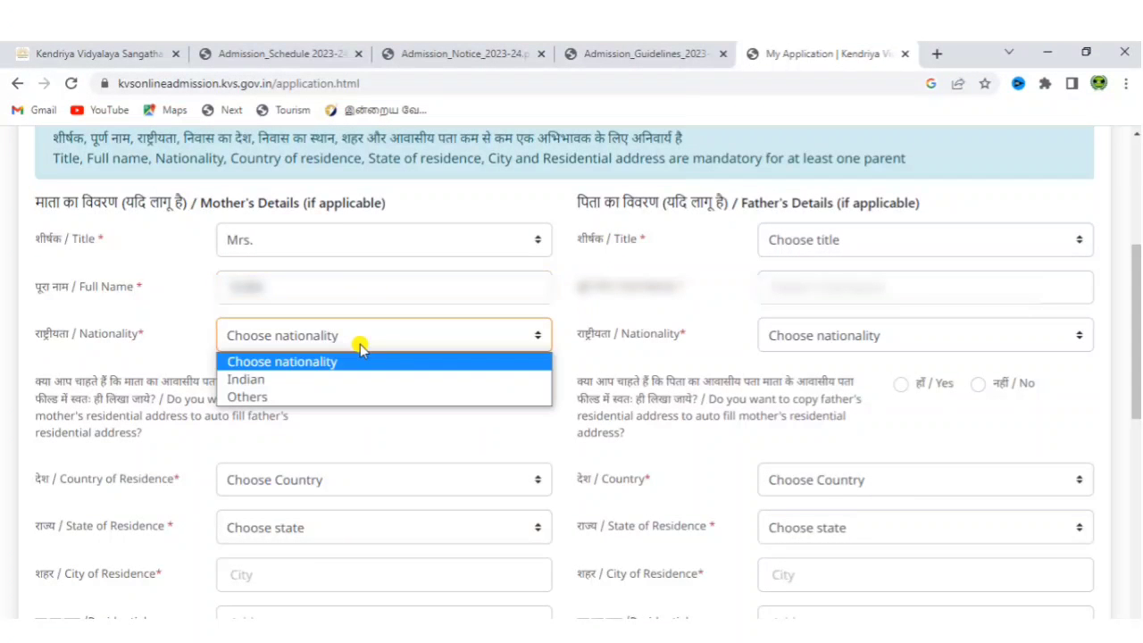
left_click(348, 378)
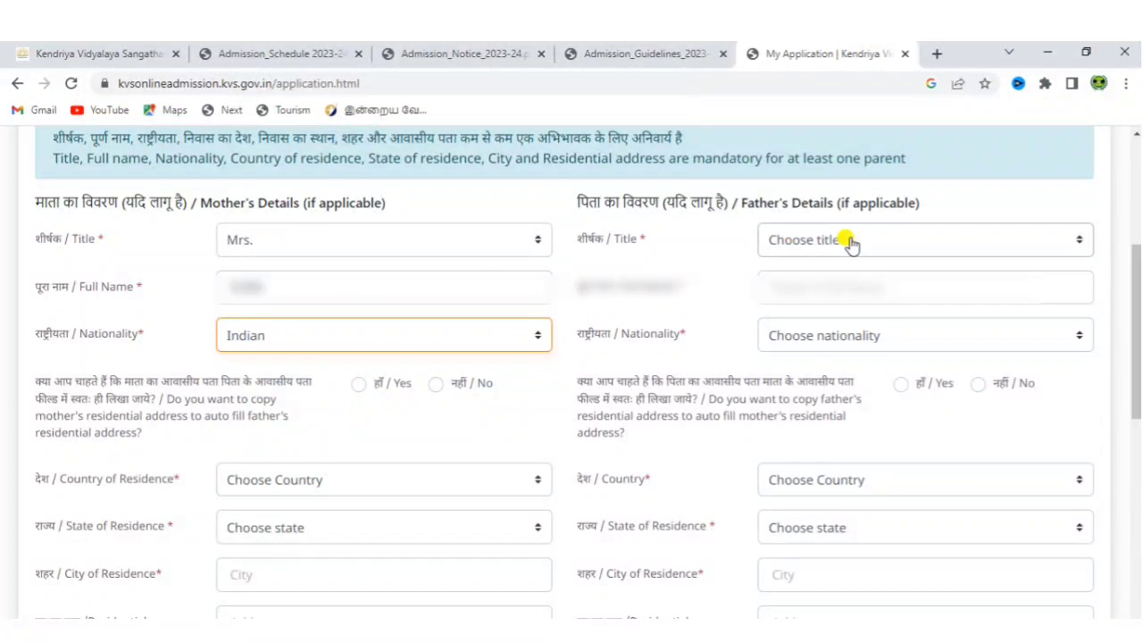
Set the father's title to Mr., enter his full name, and choose Indian nationality.
left_click(808, 234)
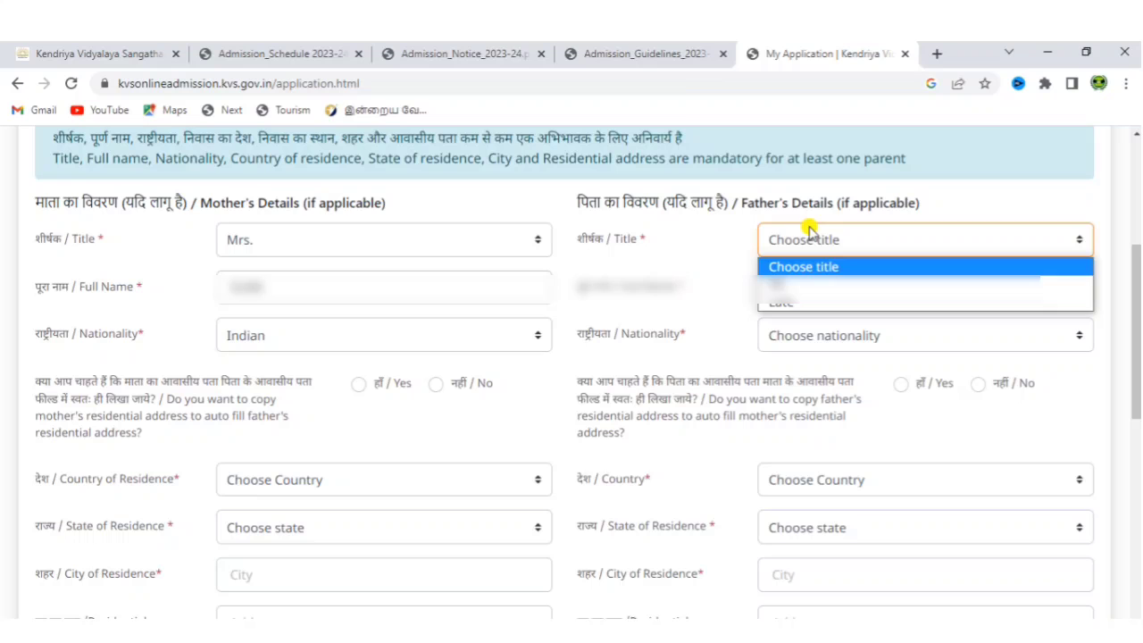
left_click(808, 282)
left_click(806, 277)
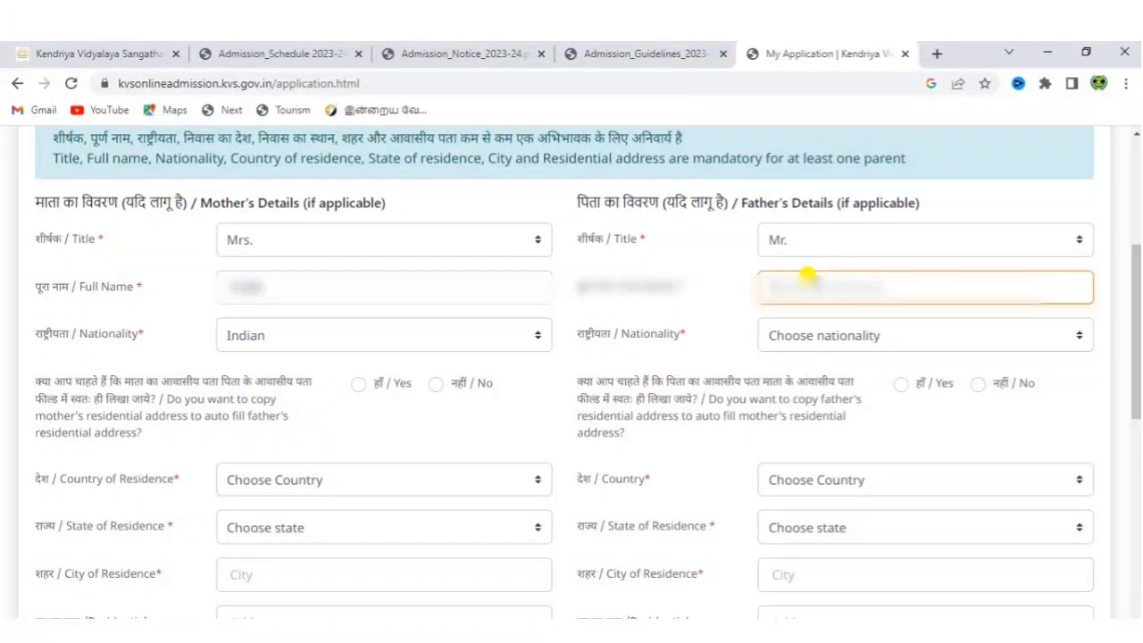
type("Ramesh")
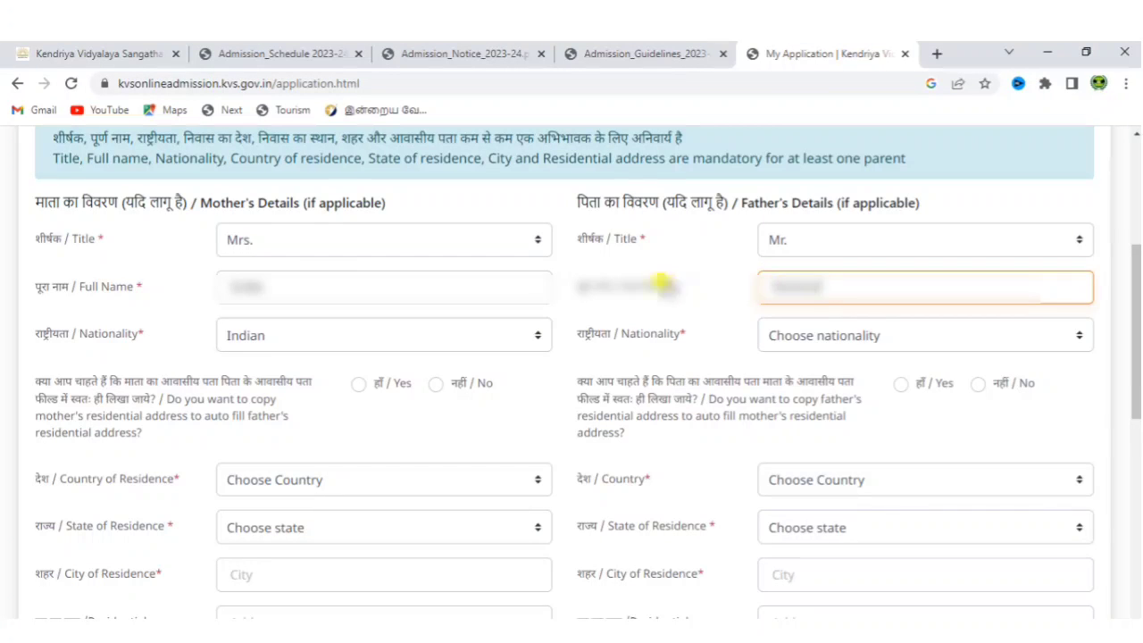
left_click(822, 348)
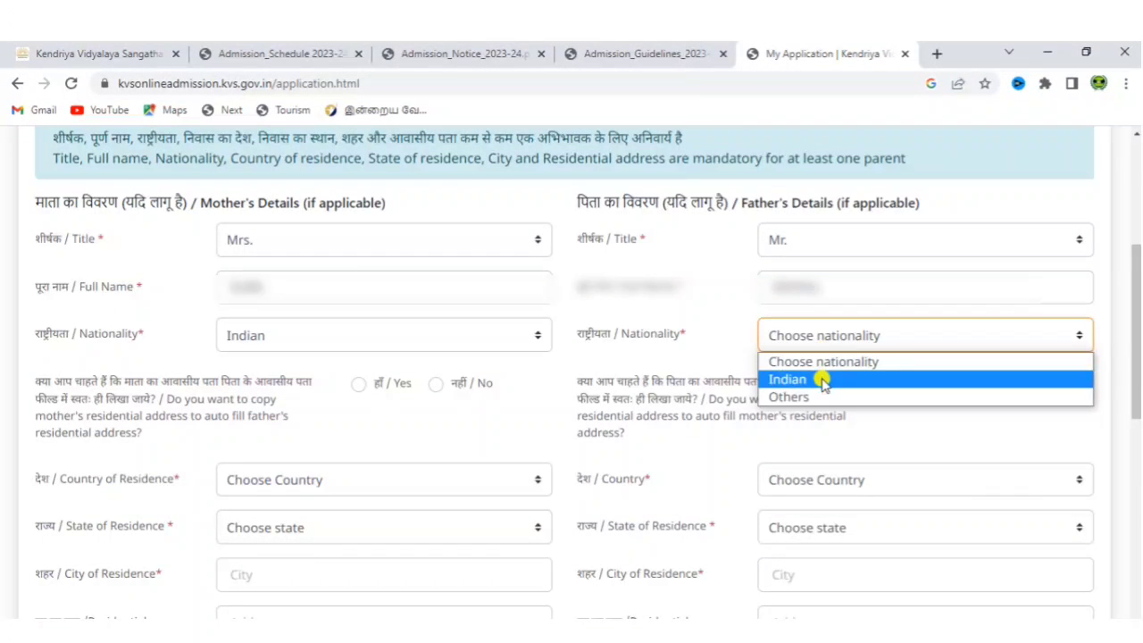
left_click(822, 380)
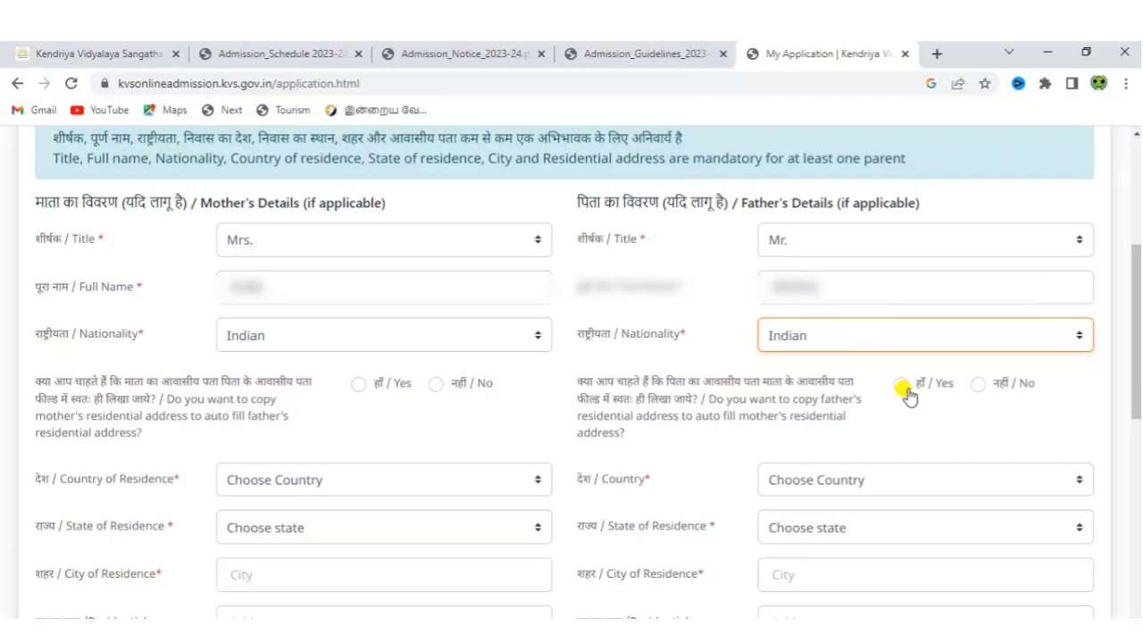
Reuse the mother's address for the father and set residence to India, Tamil Nadu.
left_click(358, 392)
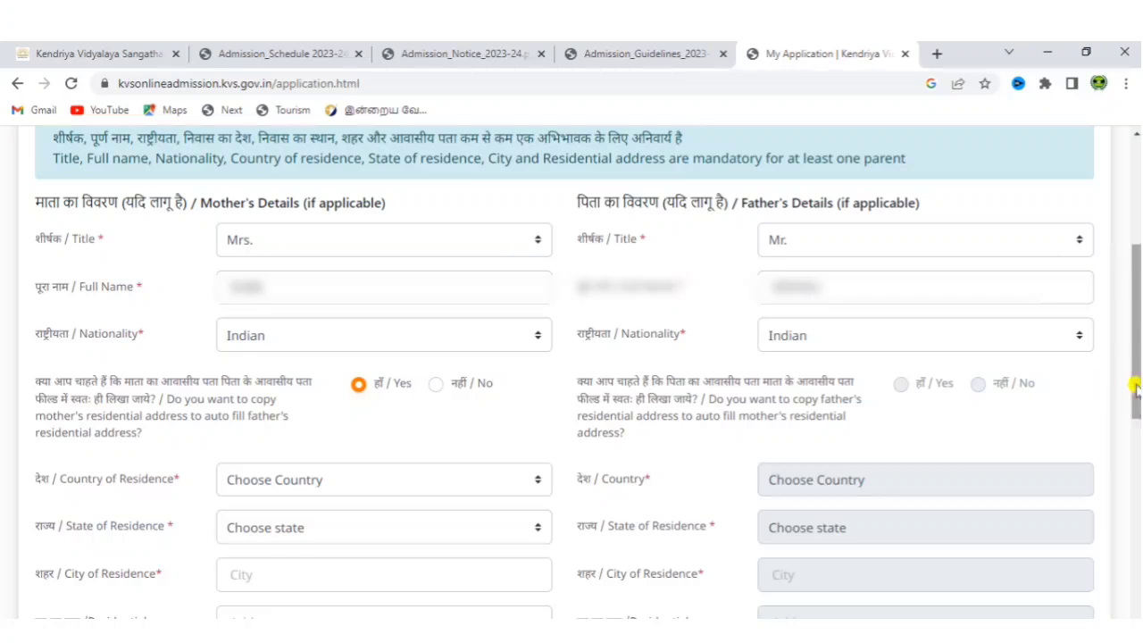
left_click_drag(1137, 389, 1137, 488)
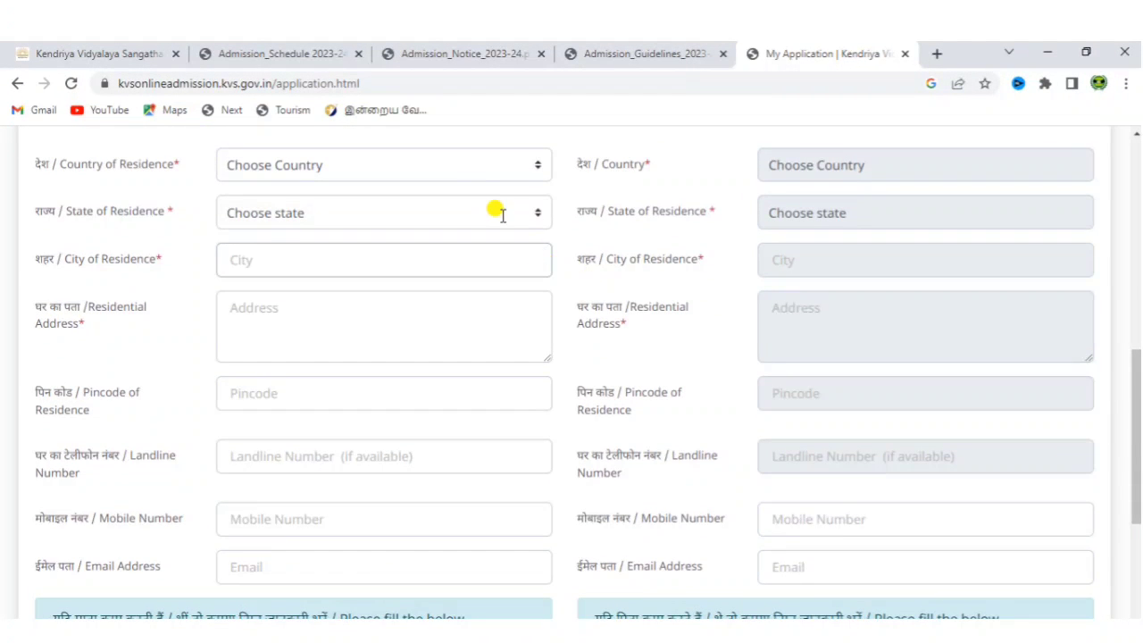
left_click(478, 176)
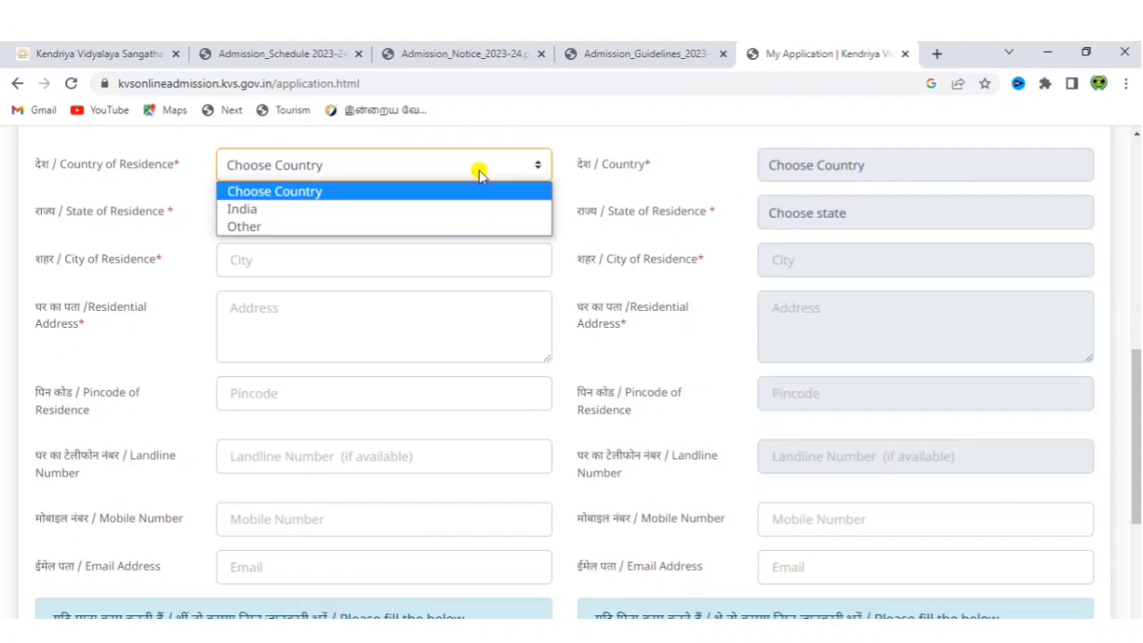
left_click(458, 215)
left_click(446, 217)
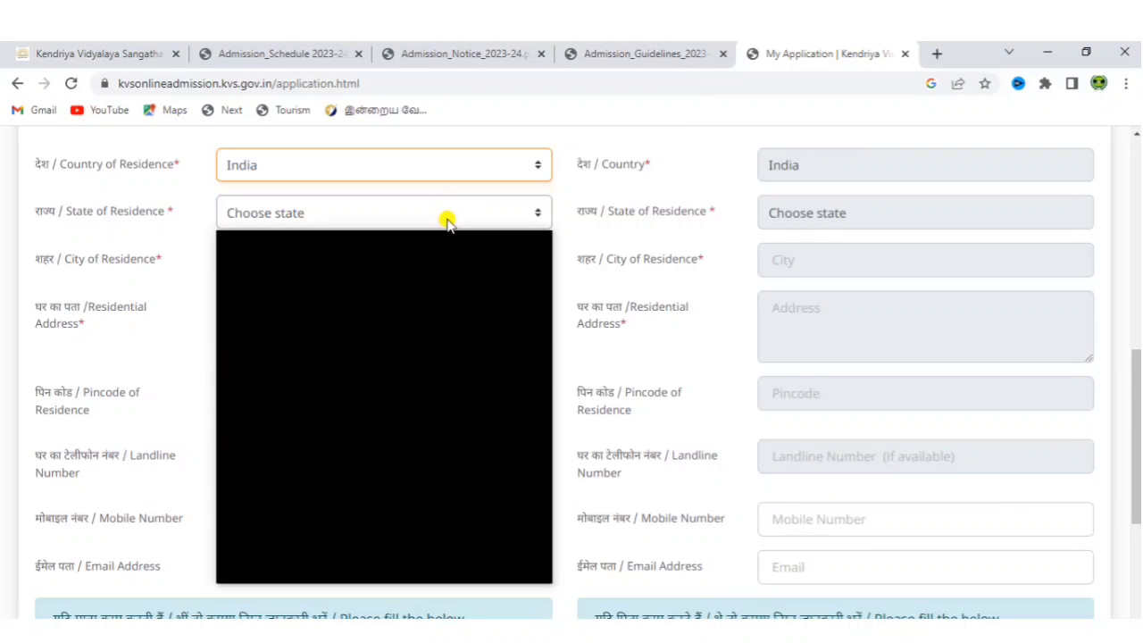
key("t")
left_click(446, 223)
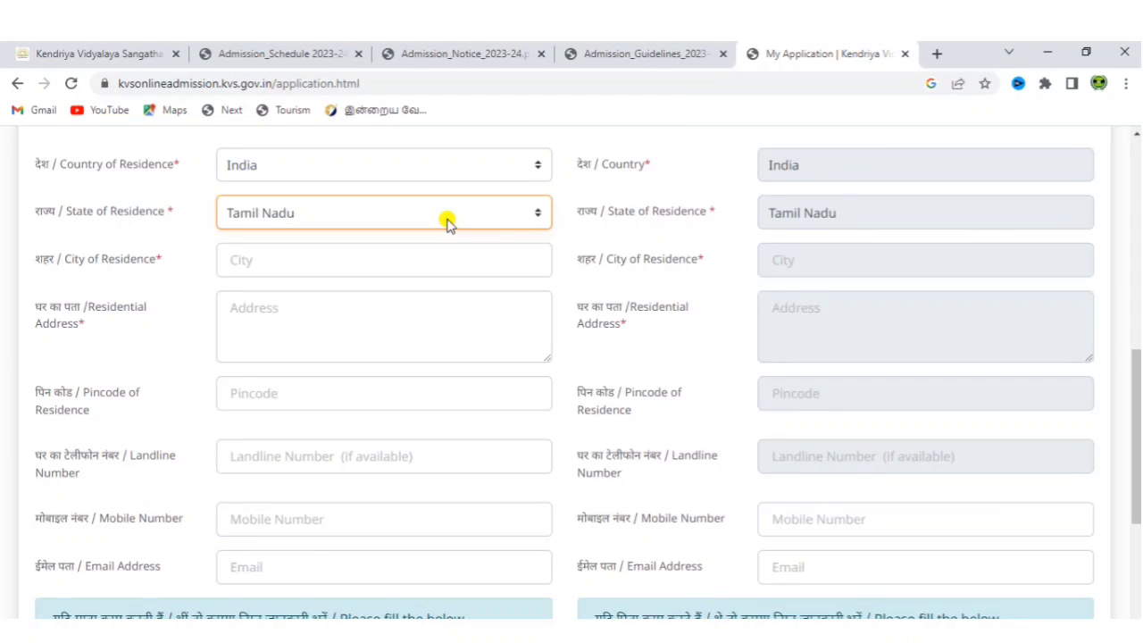
Fill in the city, residential address and six-digit pincode of residence.
left_click(403, 258)
type("Chennai")
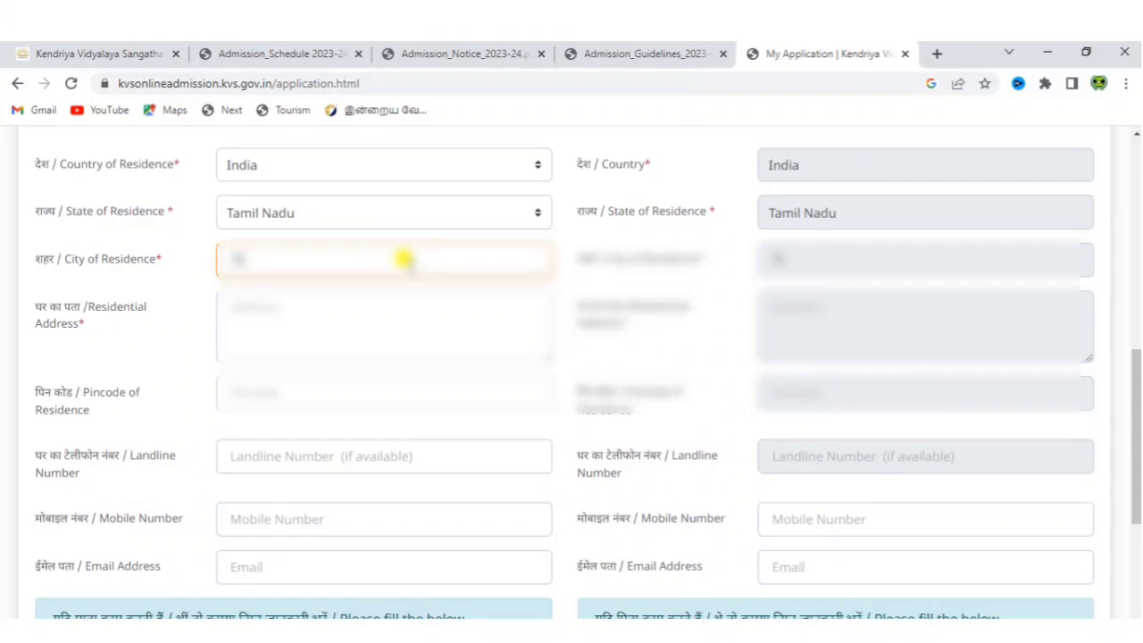
type("ai, Tamil Nadu")
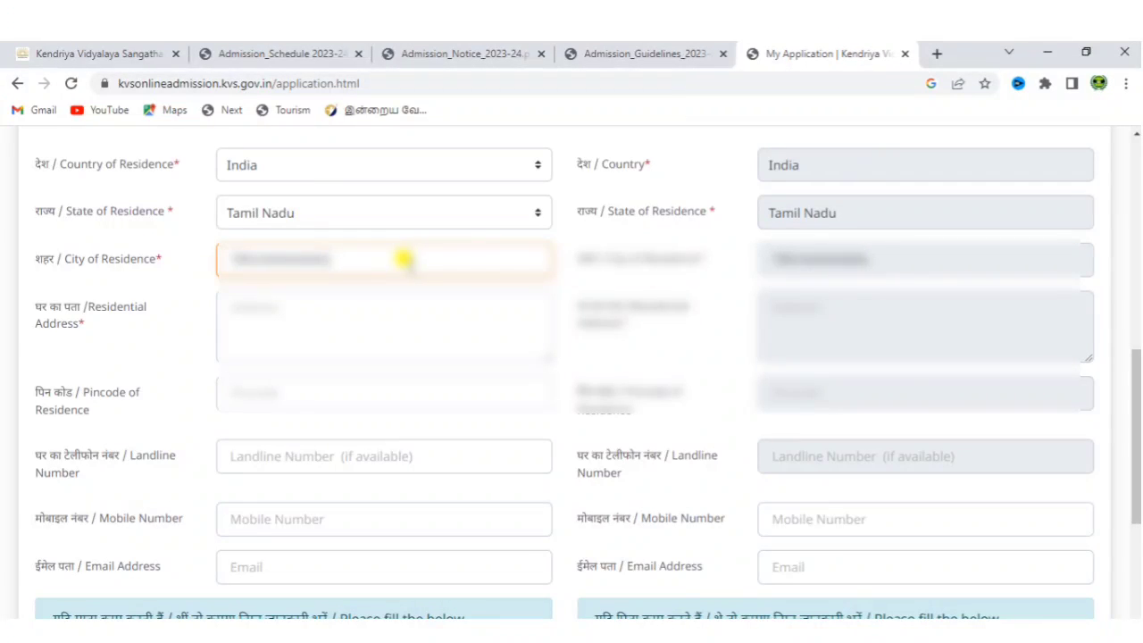
left_click(389, 308)
type("No")
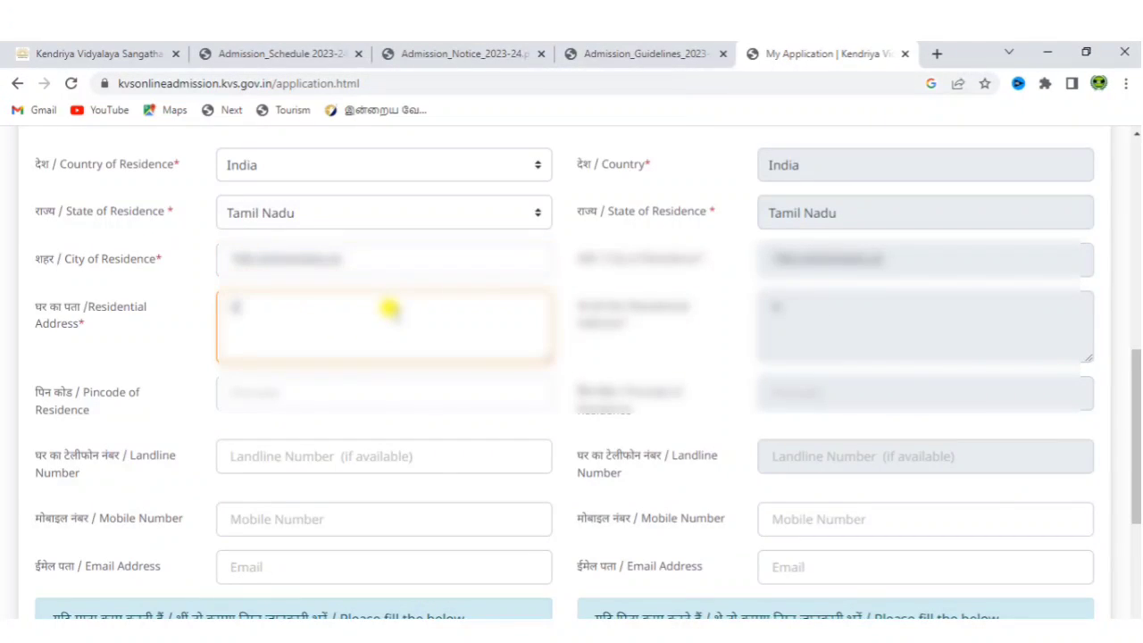
type("12")
left_click(373, 390)
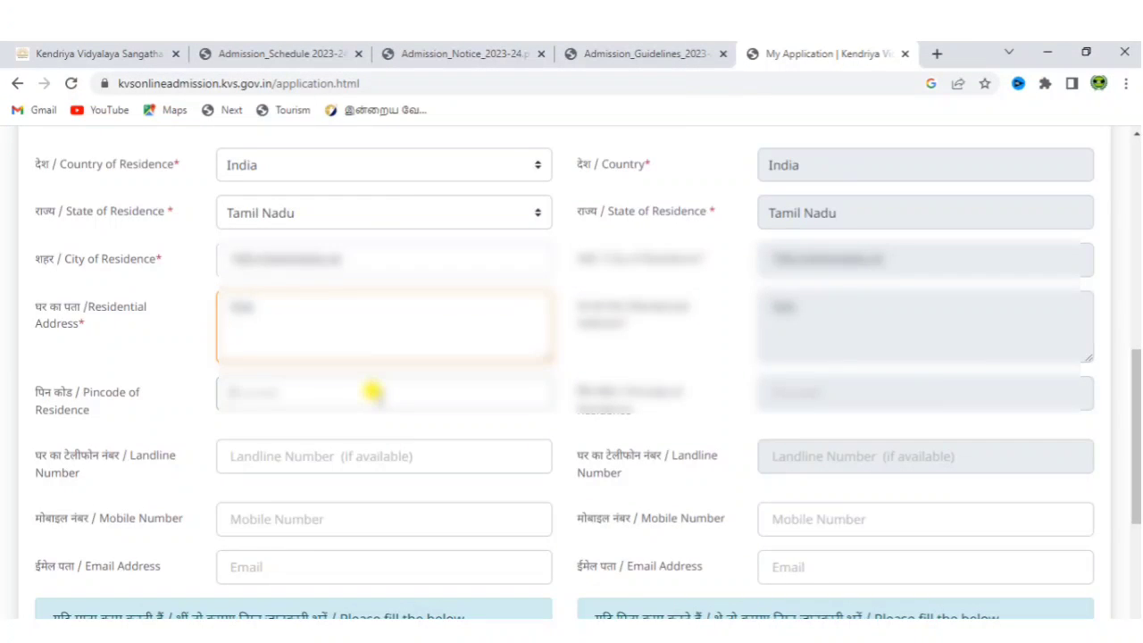
type("60")
type("0")
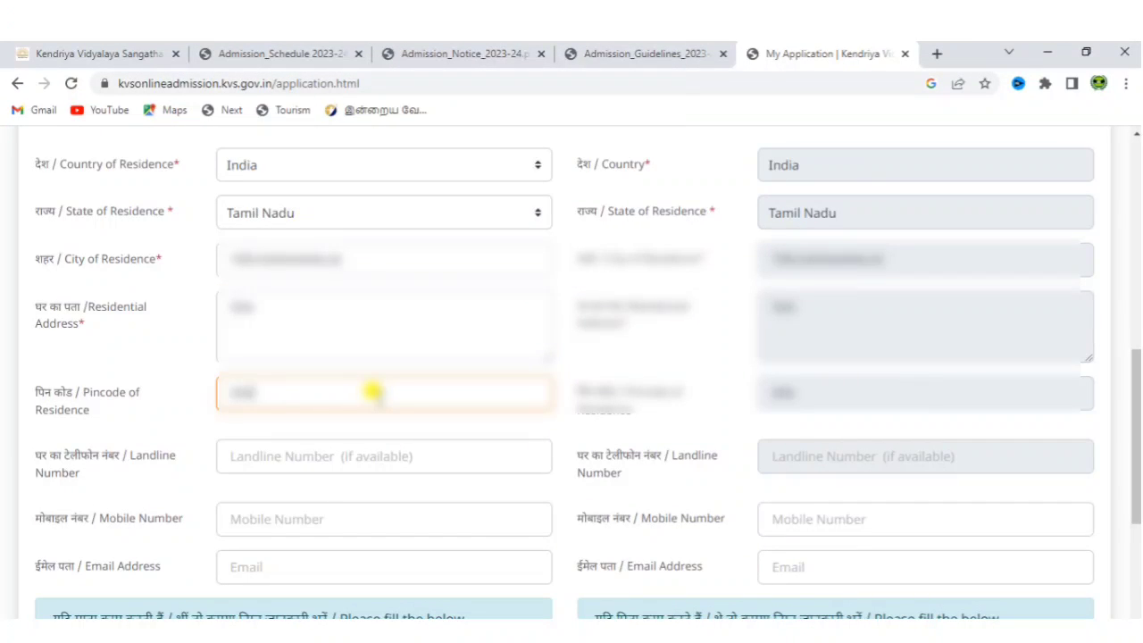
type("017")
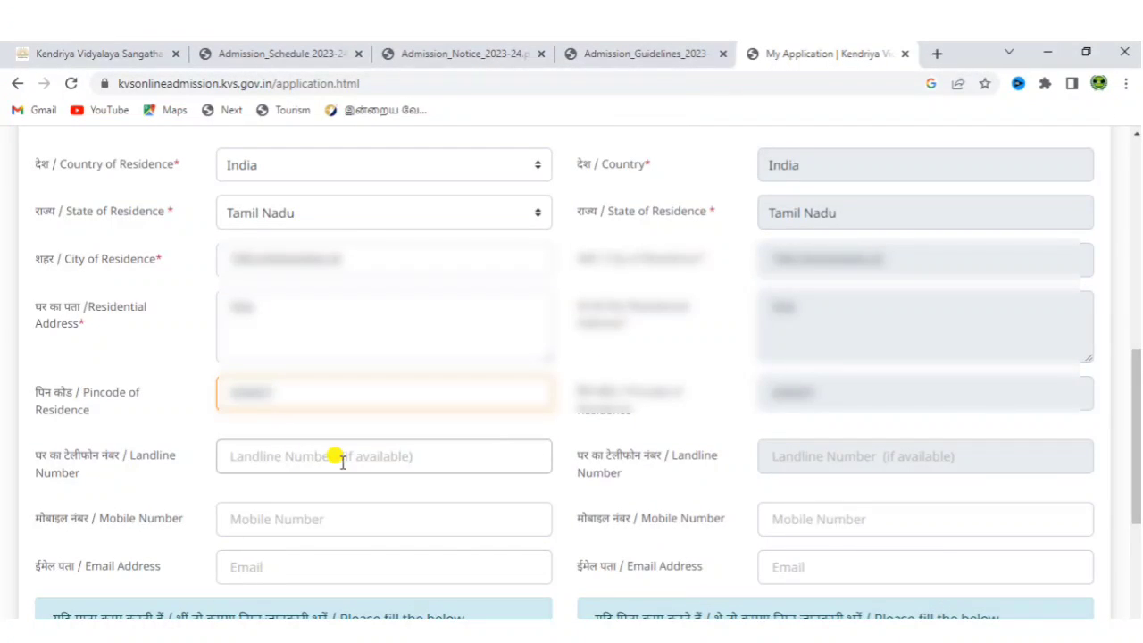
left_click(290, 522)
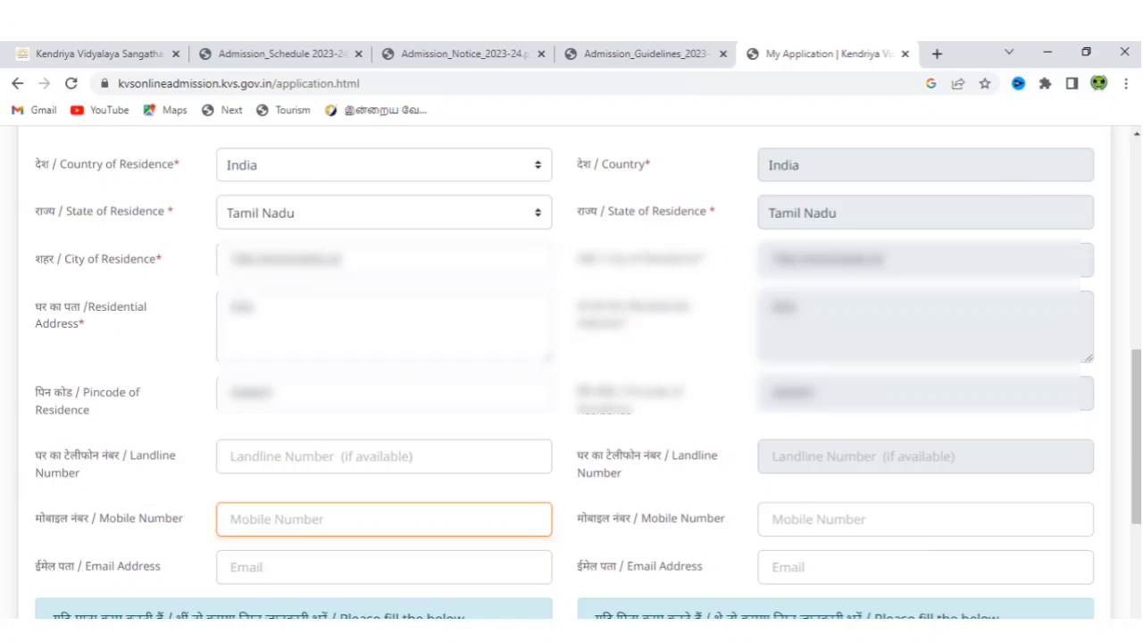
Enter HOUSE WIFE as the mother's occupation and FARMER as the father's.
scroll(643, 471, "down", 4)
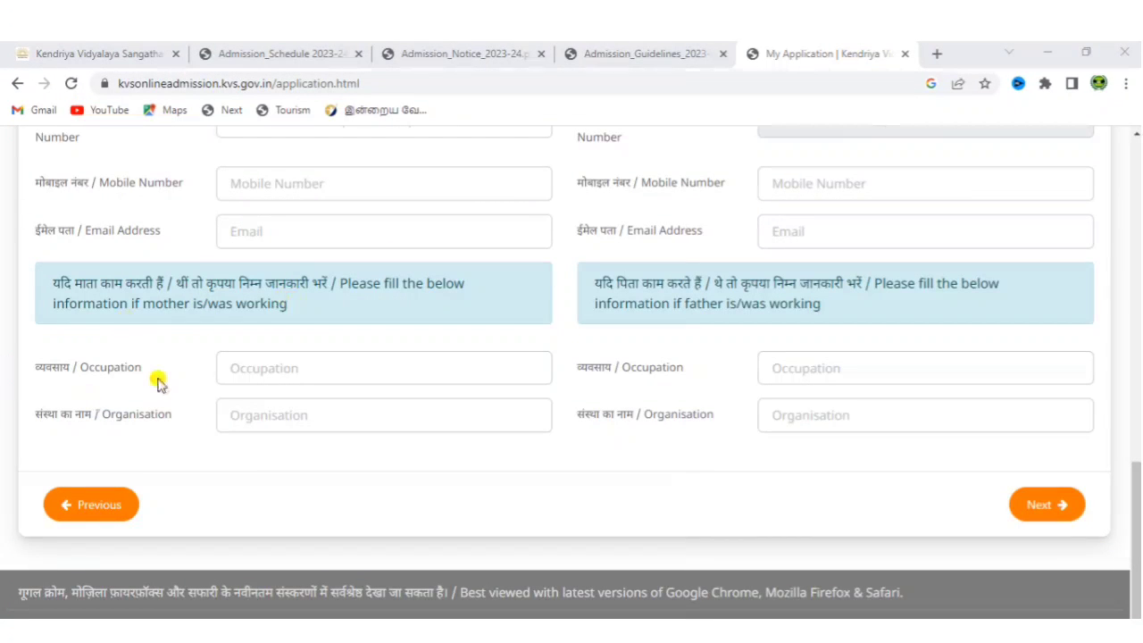
left_click(350, 370)
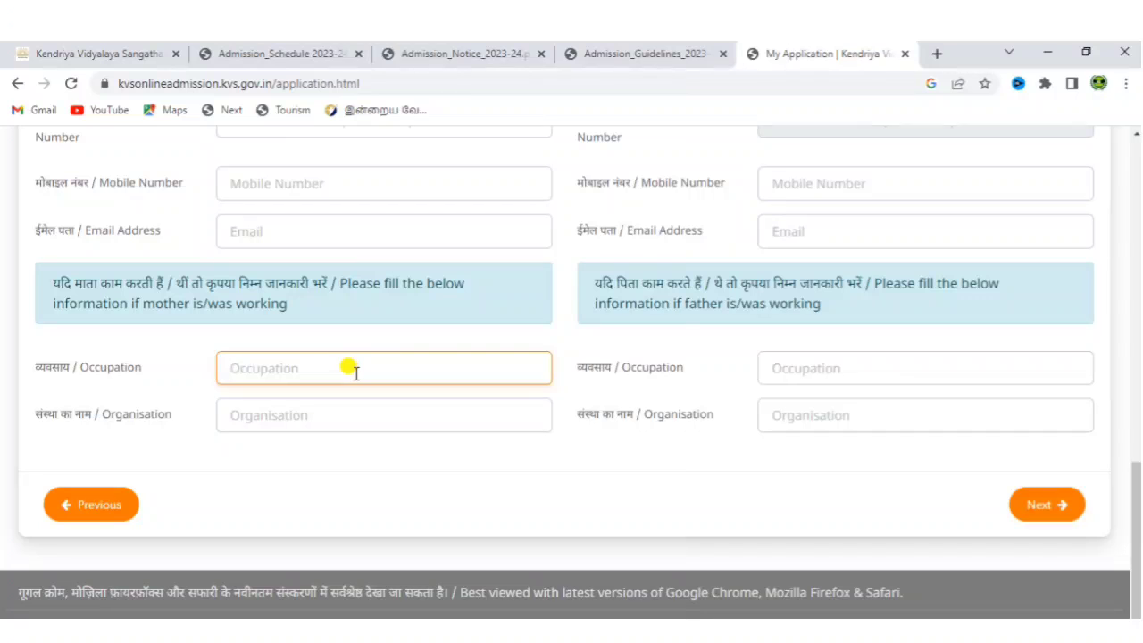
type("HOUSE WIFE")
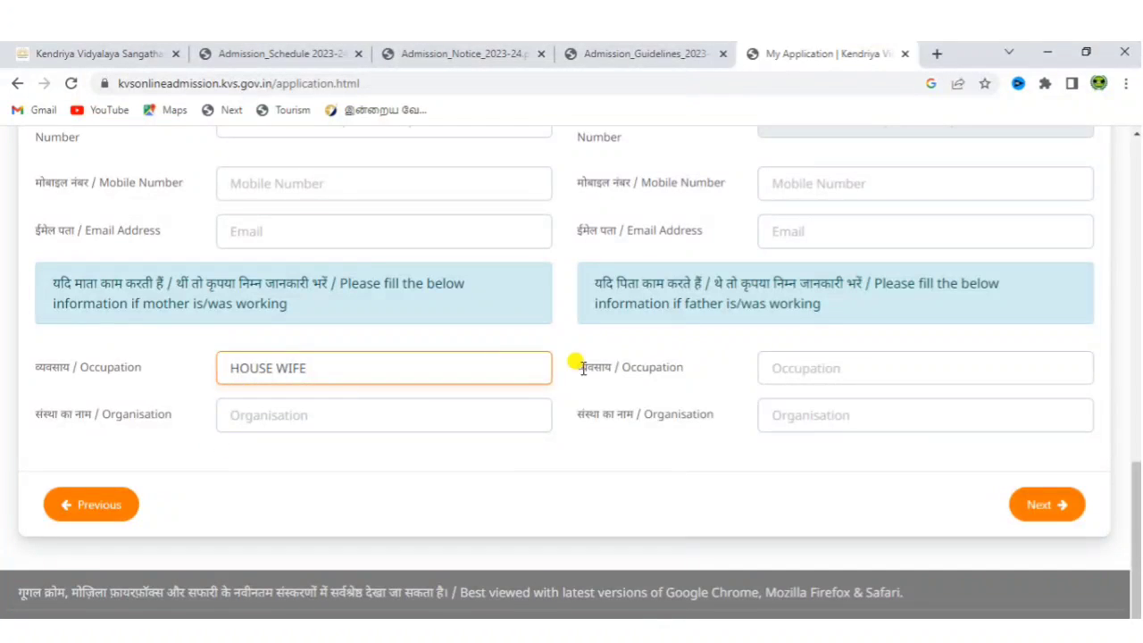
left_click(871, 363)
type("FARMER")
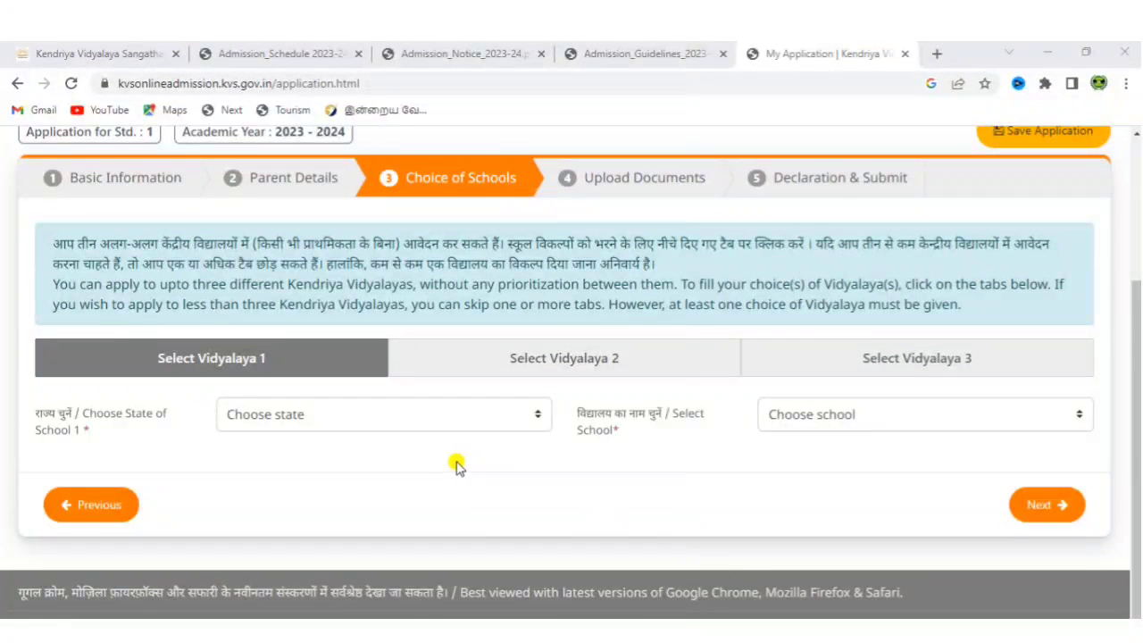
Choose Tamil Nadu and KV THIRUVANNAMALAI under Select Vidyalaya 1 and view its details.
left_click(409, 430)
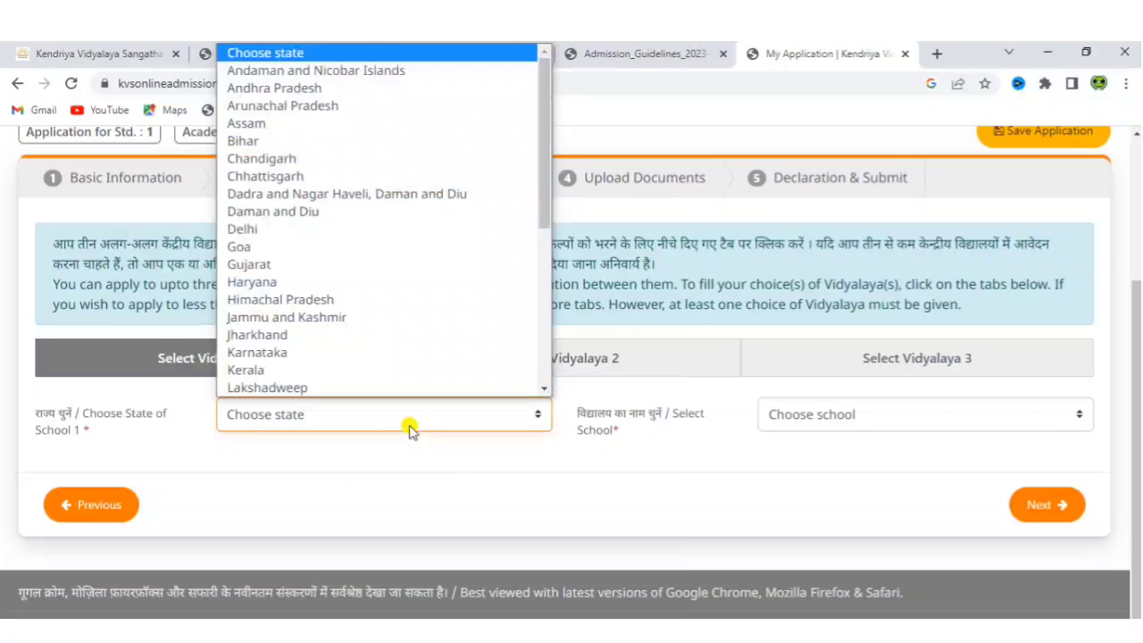
key("t")
key("Return")
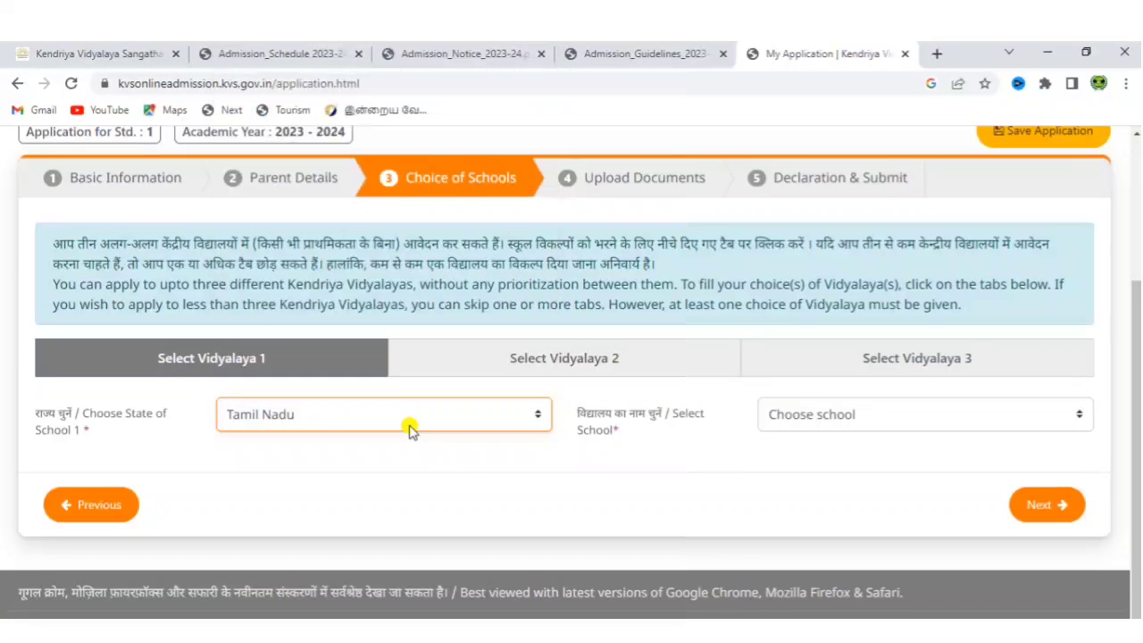
left_click(766, 424)
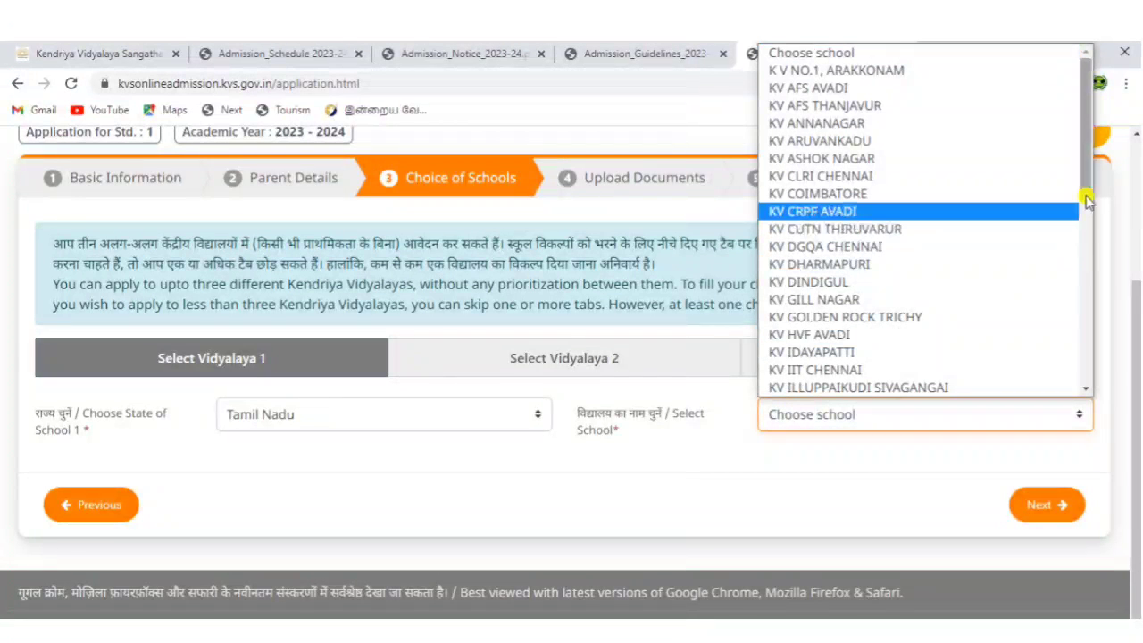
left_click_drag(1084, 191, 1082, 348)
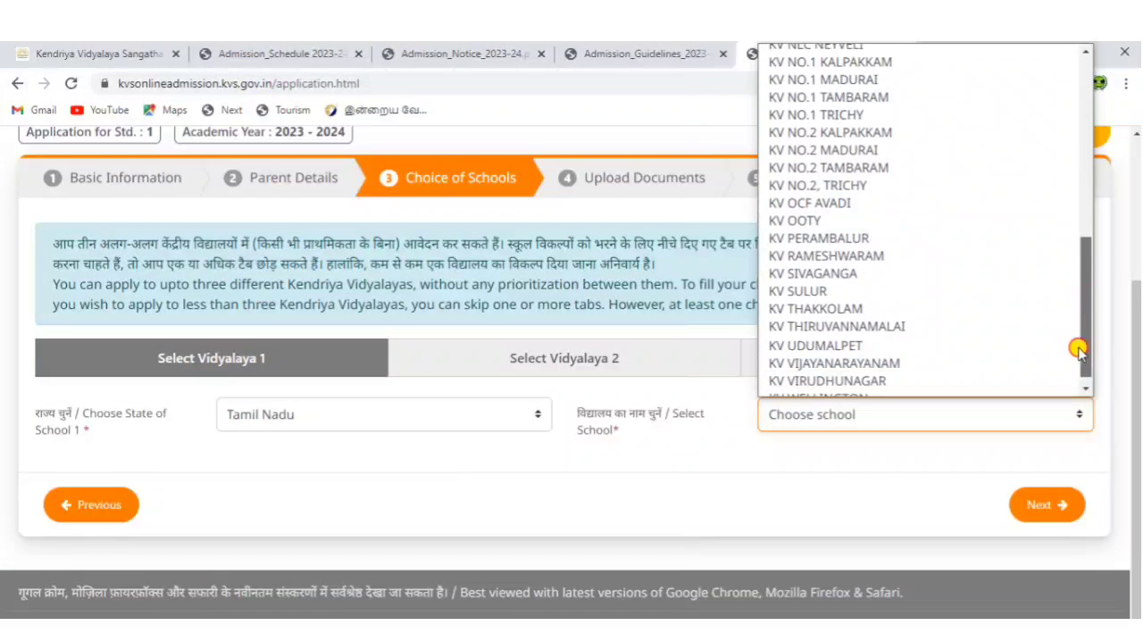
left_click(956, 332)
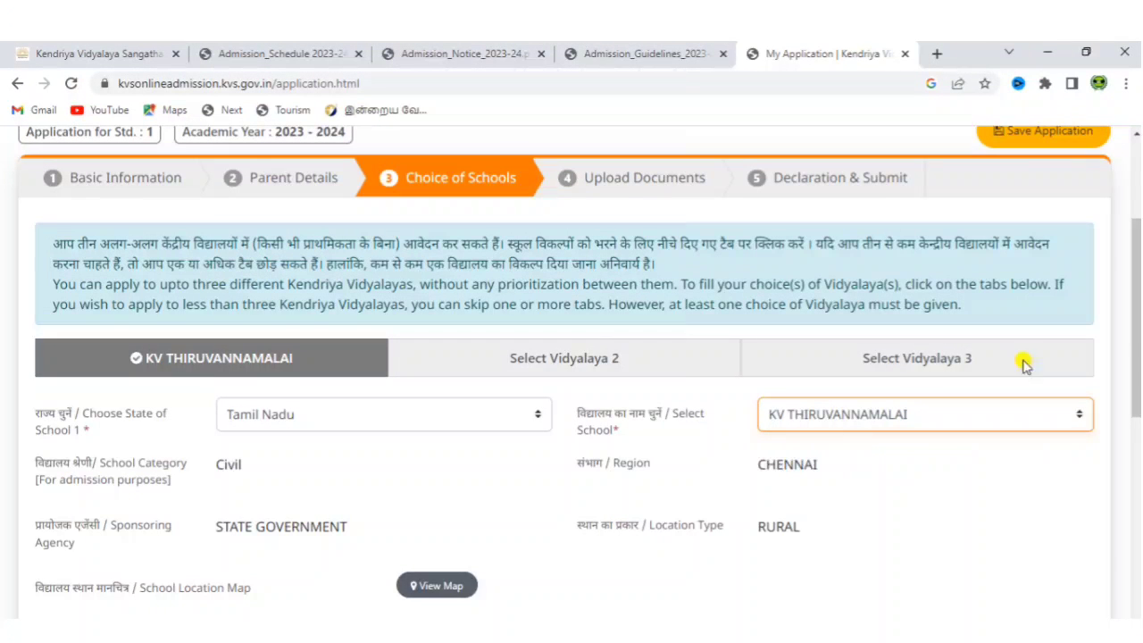
left_click_drag(1134, 344, 1136, 463)
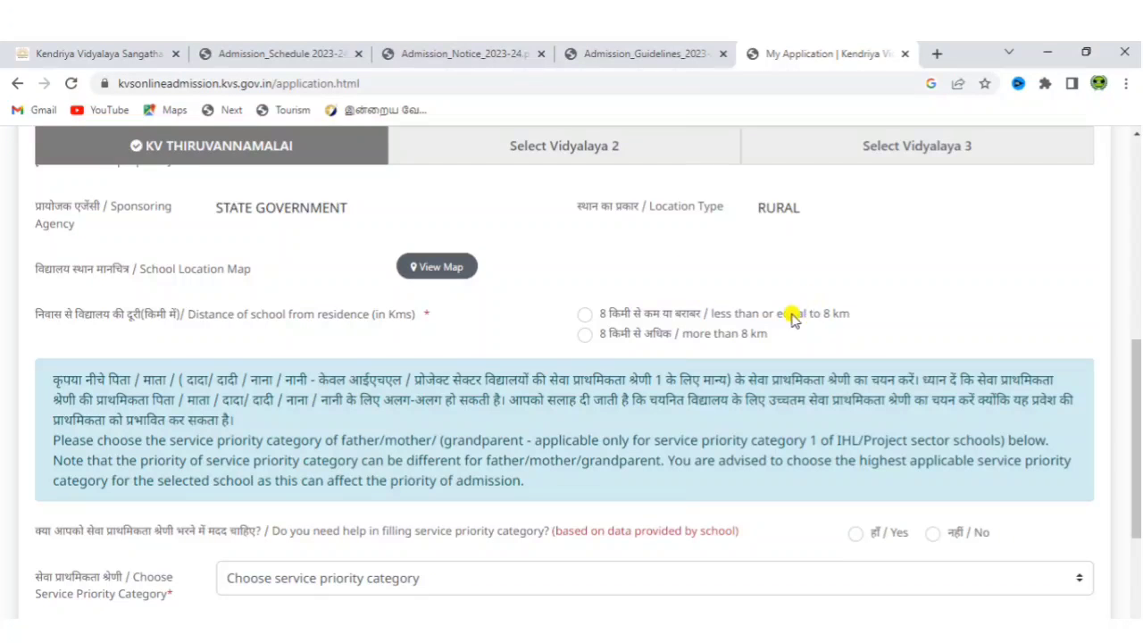
Set KV THIRUVANNAMALAI's distance from home to 8 km or less, after briefly trying more than 8 km.
left_click(583, 315)
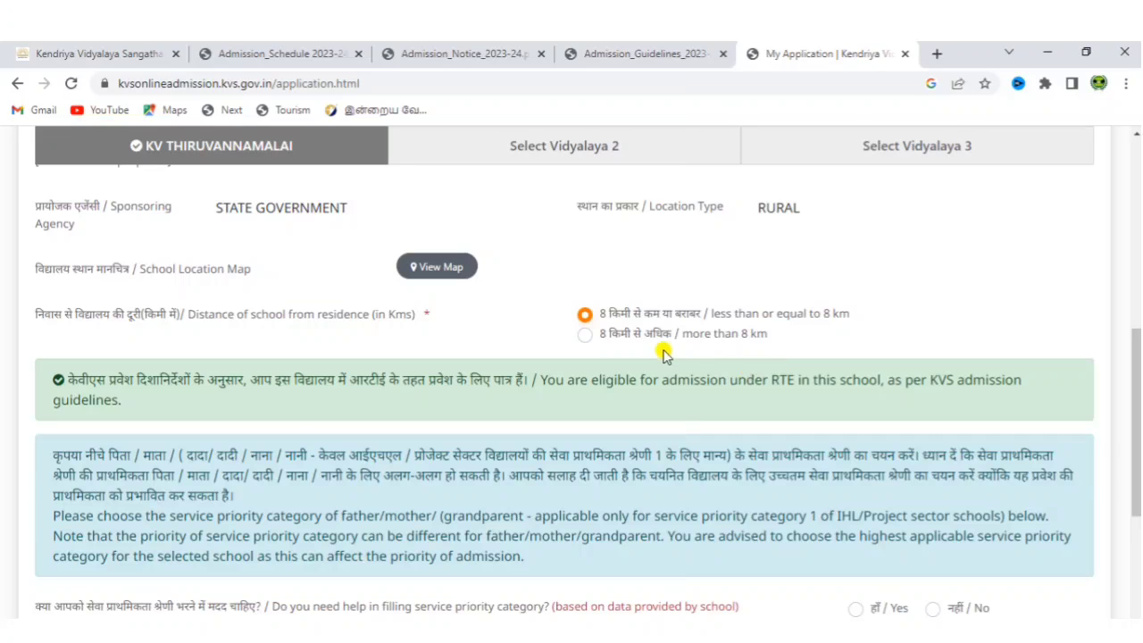
left_click(584, 336)
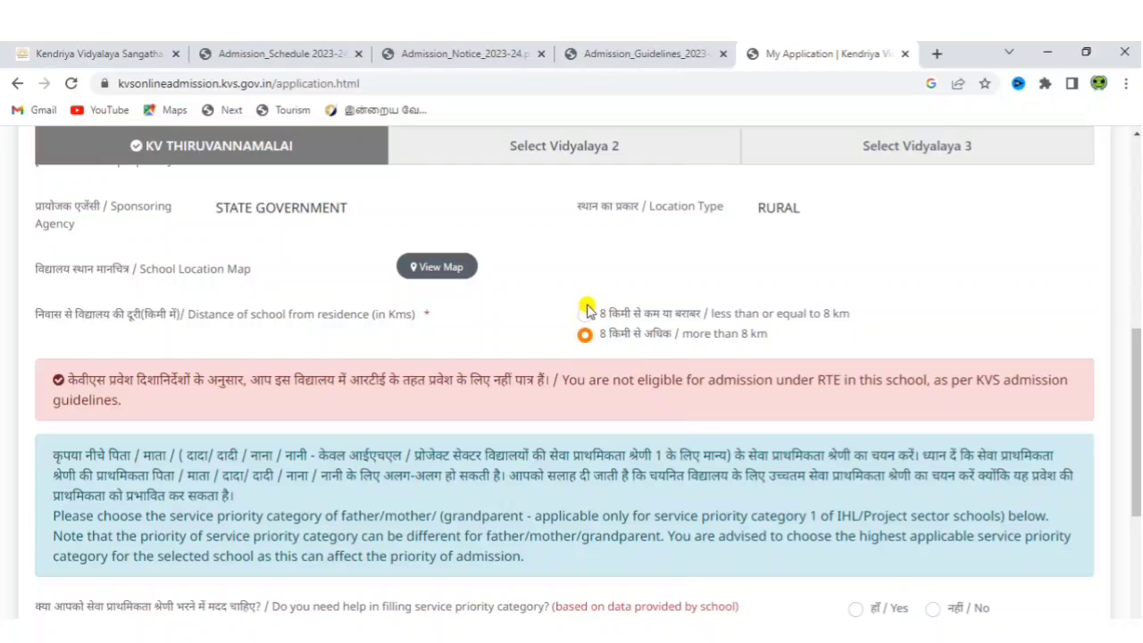
left_click(585, 312)
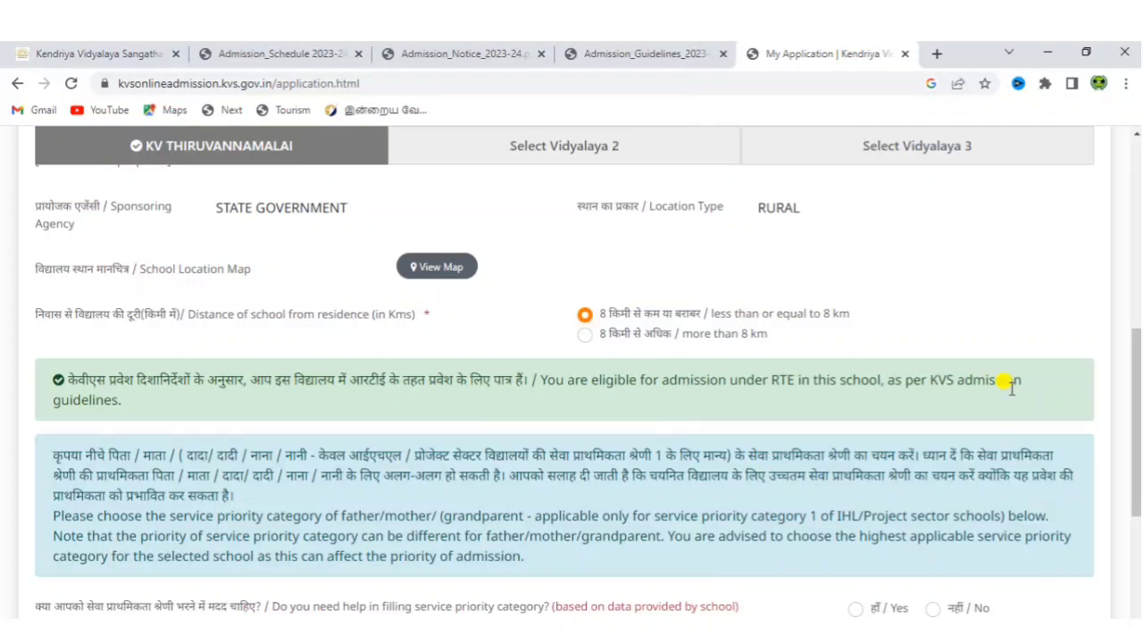
left_click_drag(1138, 409, 1138, 499)
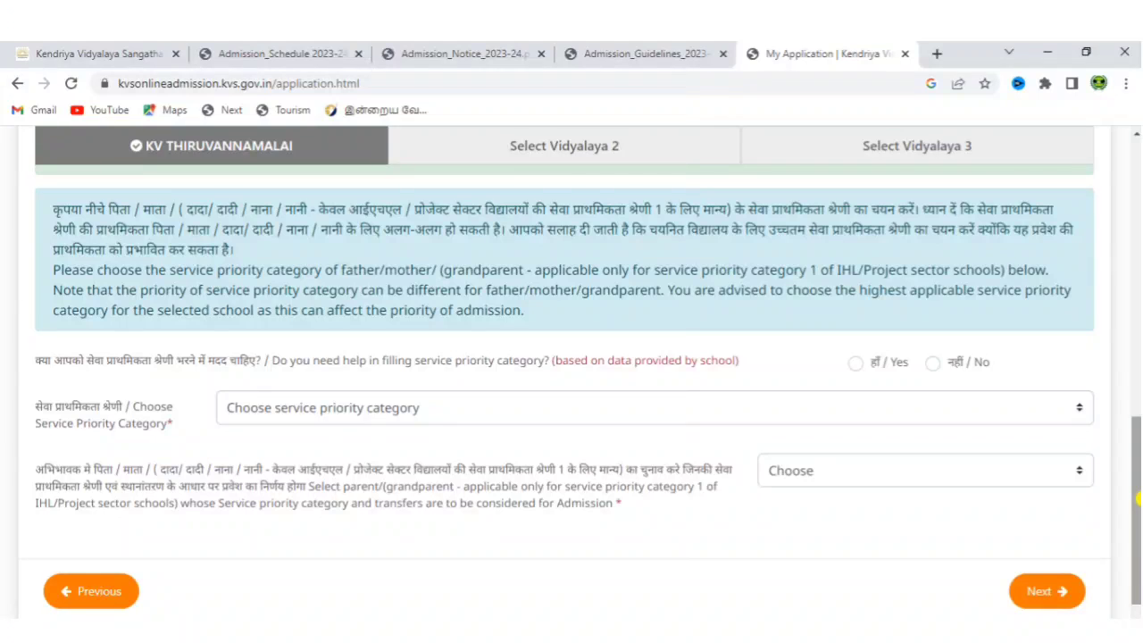